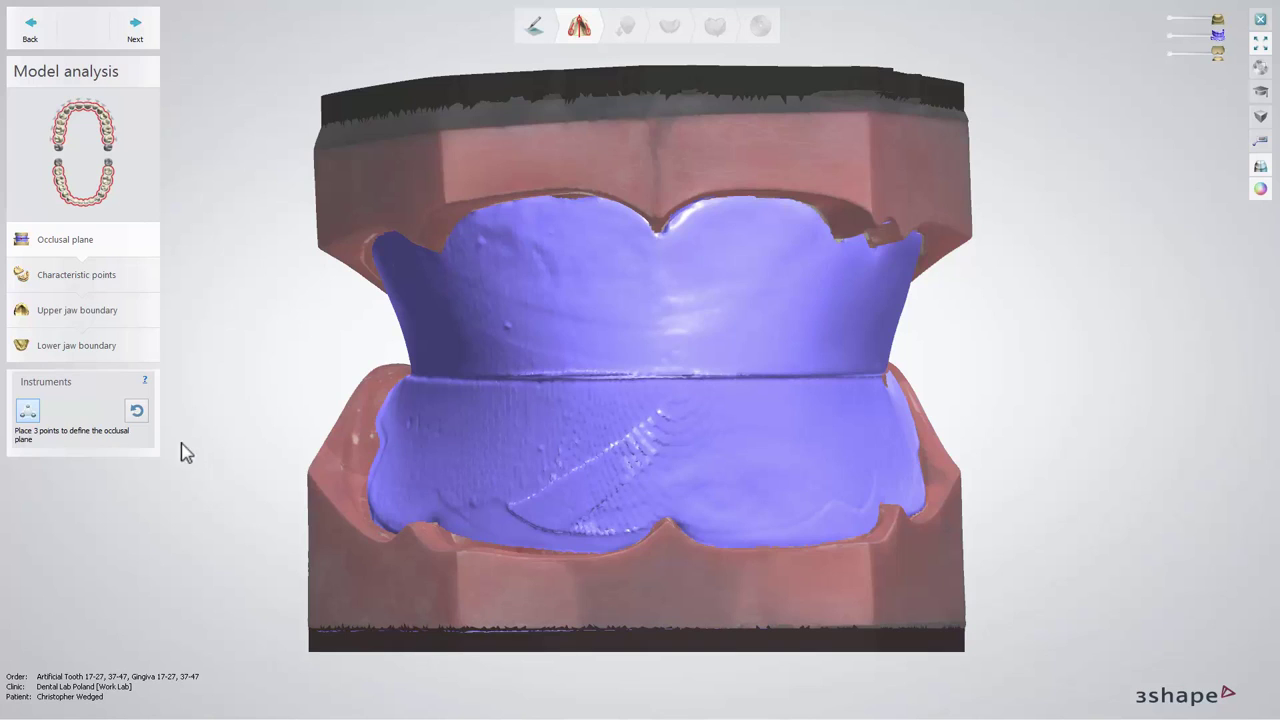
Place three occlusal plane points along the bite line, rotating the jaws to reach each side.
click(30, 413)
right_drag(240, 403, 404, 390)
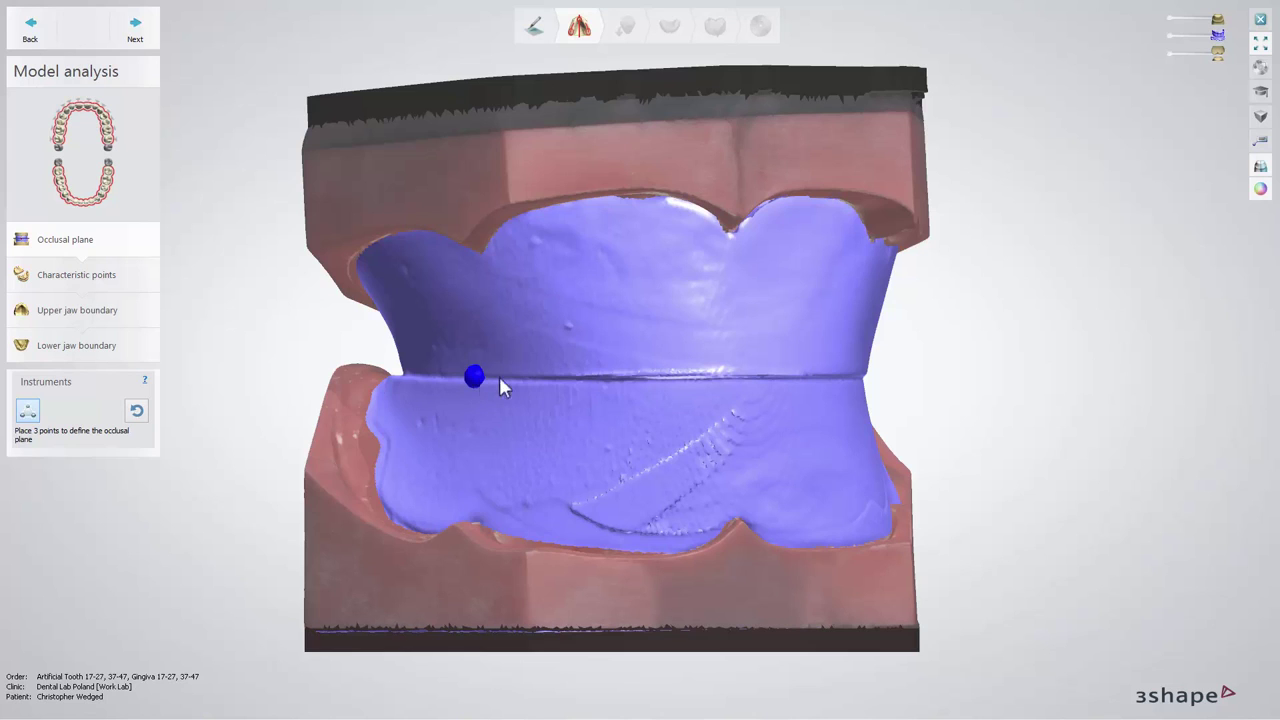
right_drag(660, 397, 631, 395)
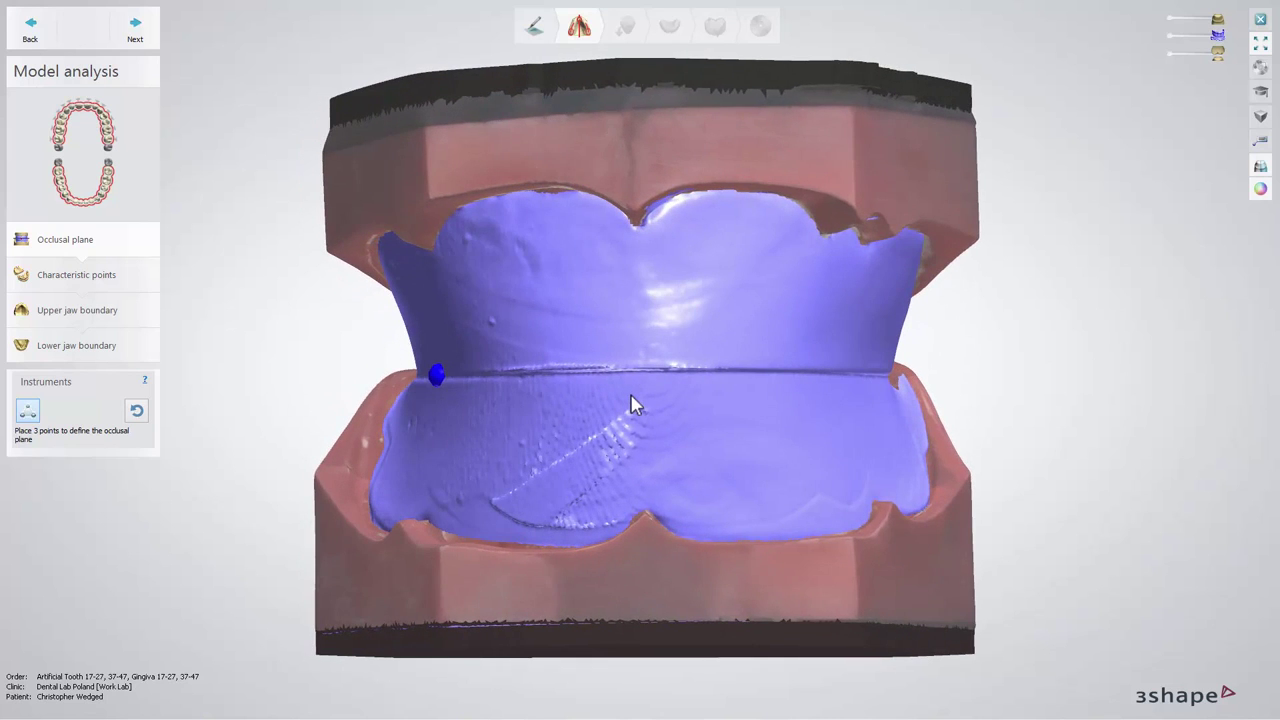
click(643, 369)
right_drag(746, 376, 706, 378)
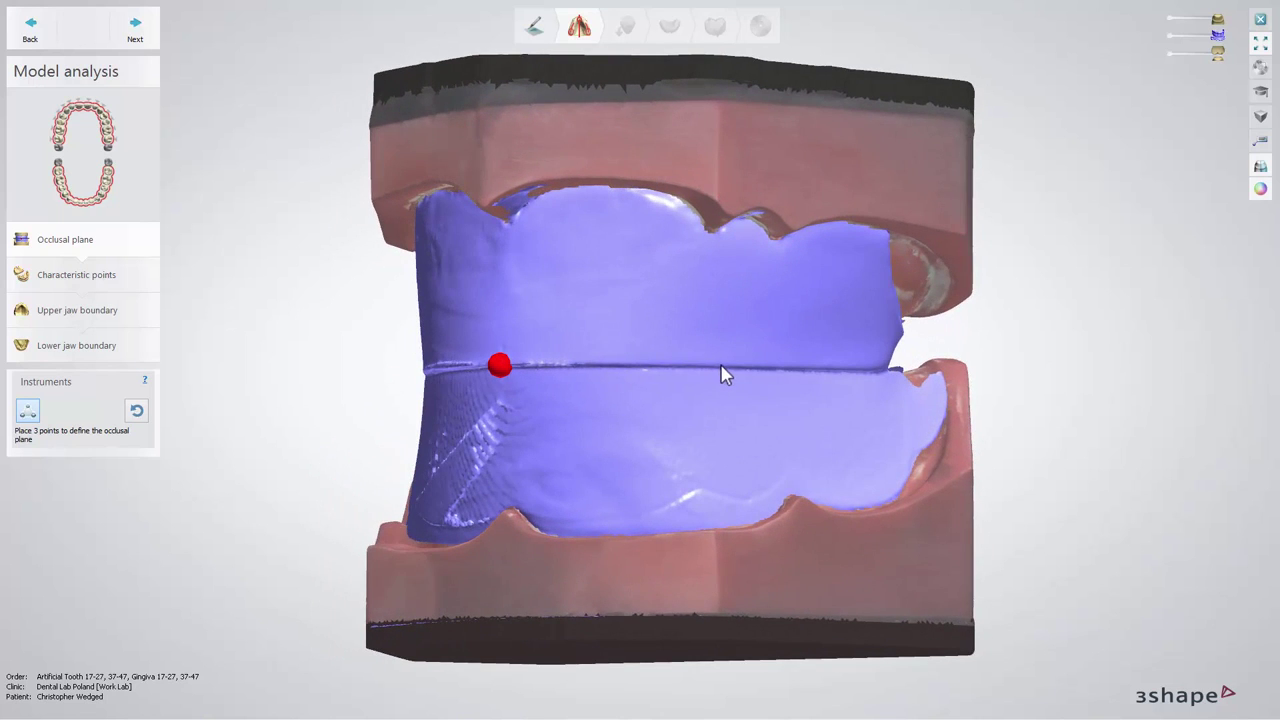
click(723, 372)
right_drag(571, 423, 606, 416)
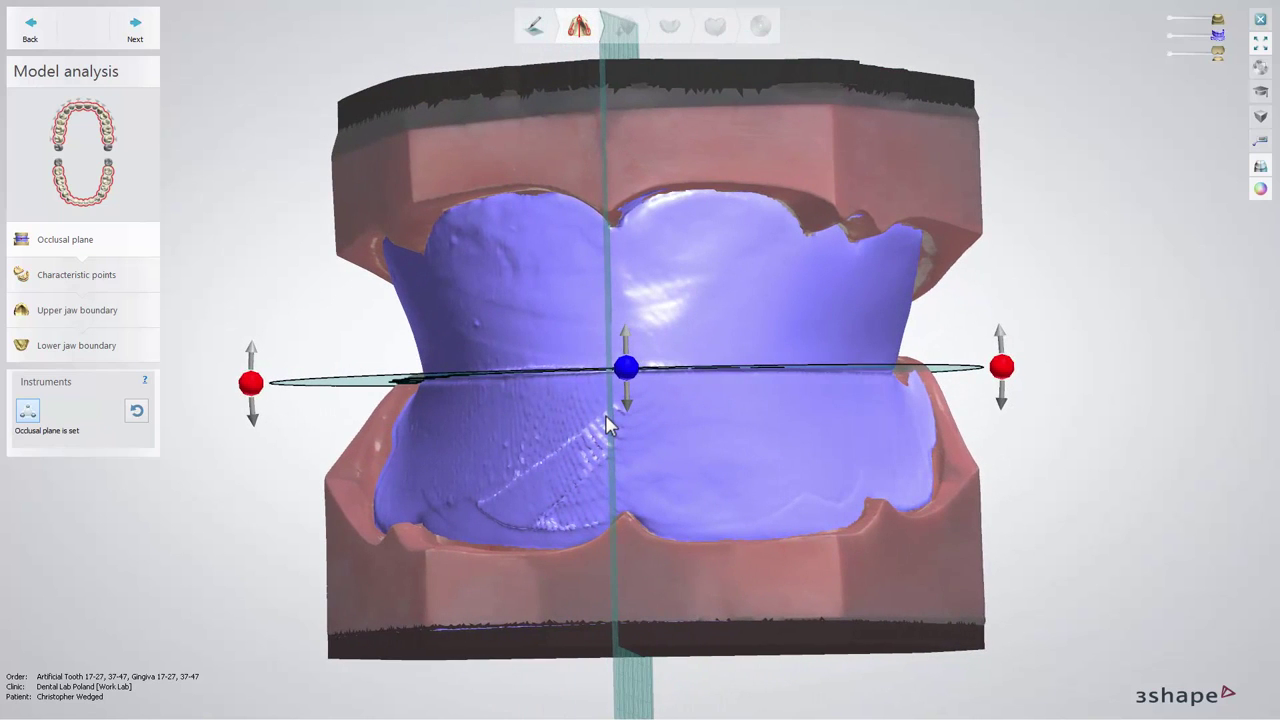
Hide the wax rim and lower jaw, check the plane against tooth outlines, then continue.
click(1171, 35)
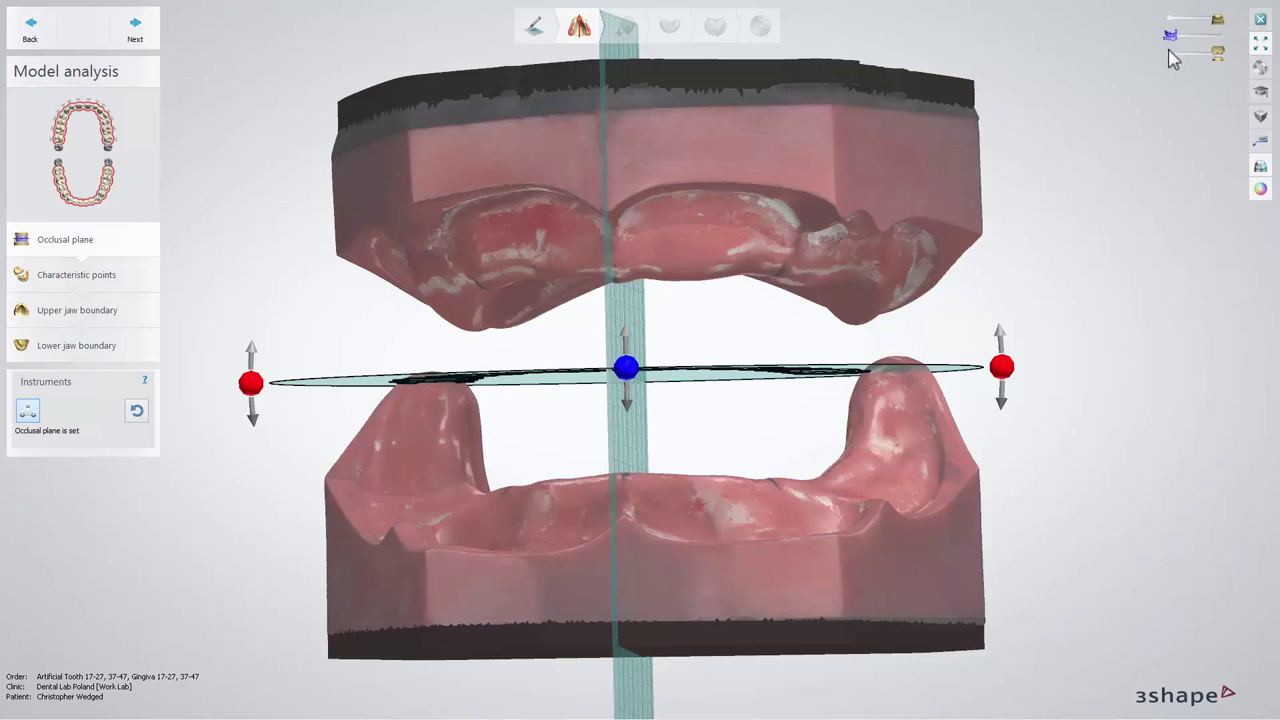
click(1170, 52)
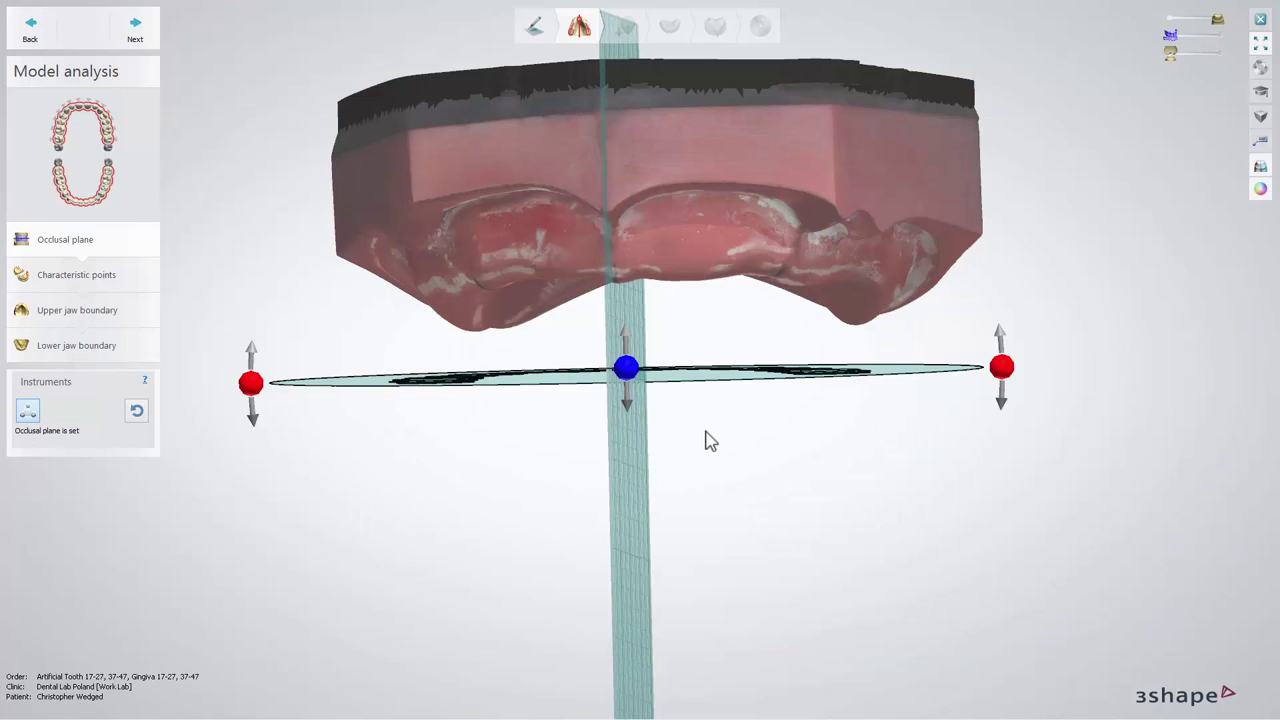
scroll(708, 441, down, 2)
right_drag(729, 503, 731, 389)
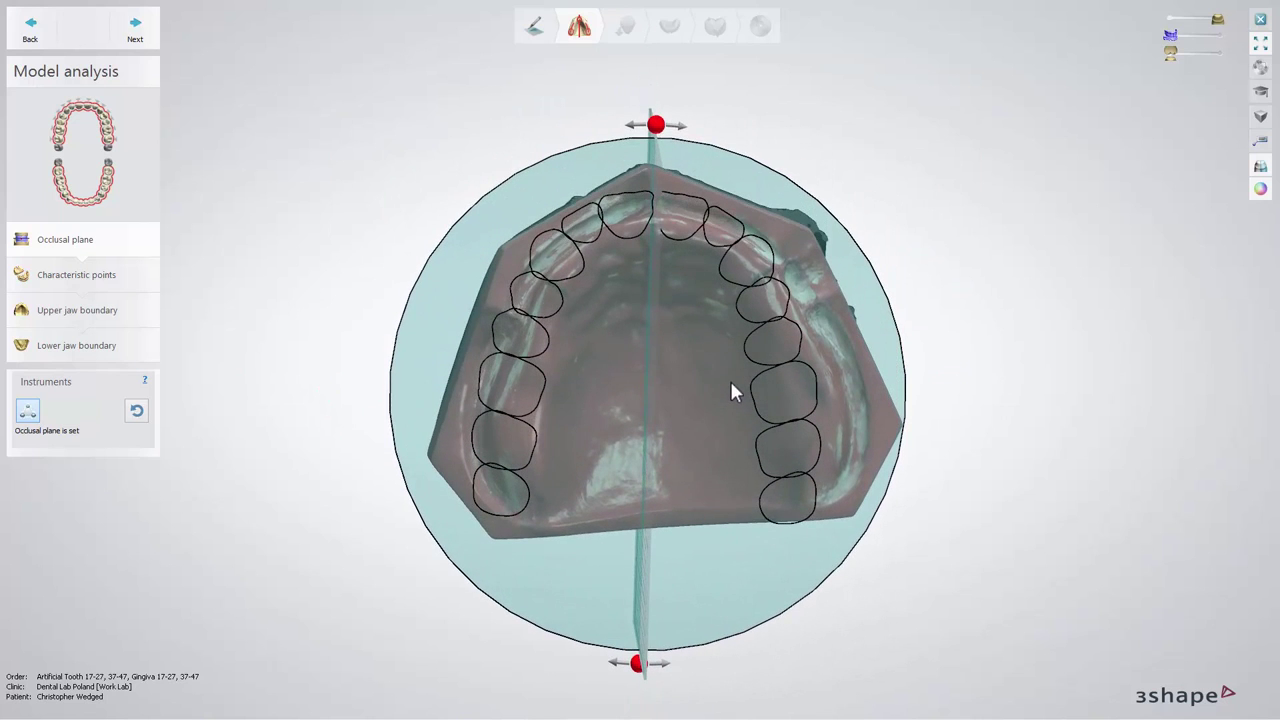
scroll(663, 397, up, 3)
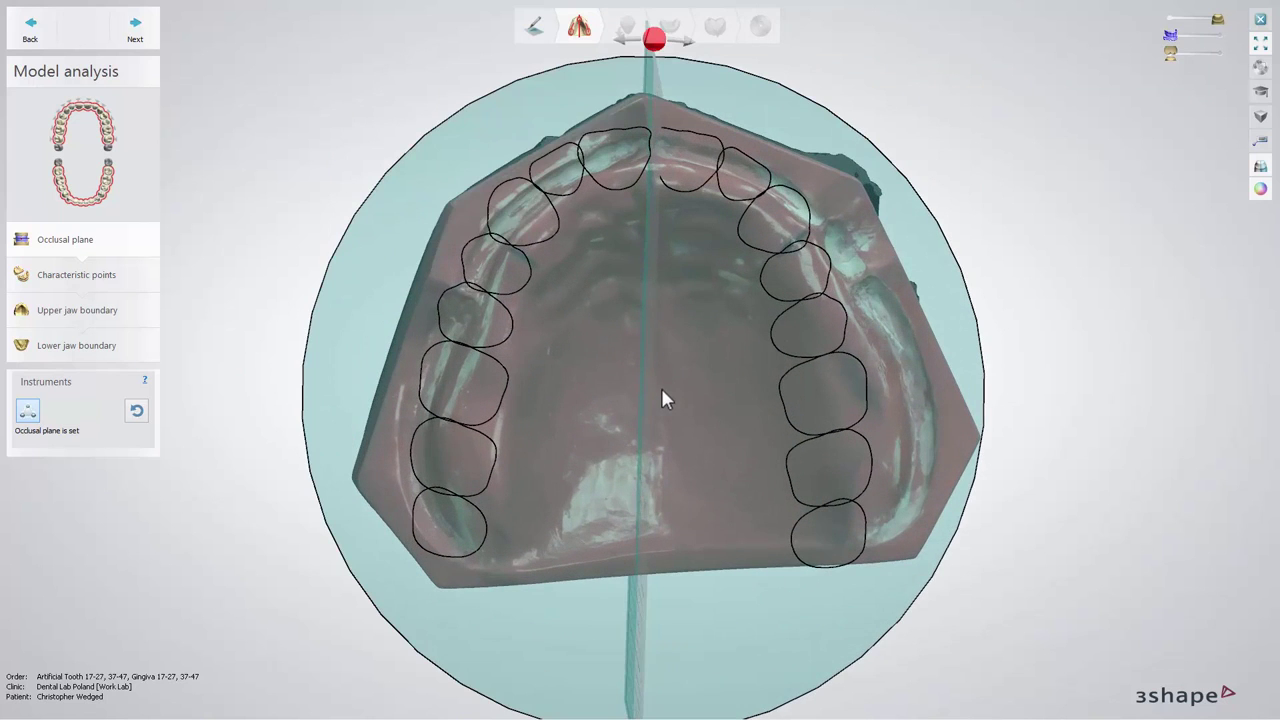
mouse_move(685, 289)
right_down()
mouse_move(662, 295)
mouse_move(677, 291)
right_up()
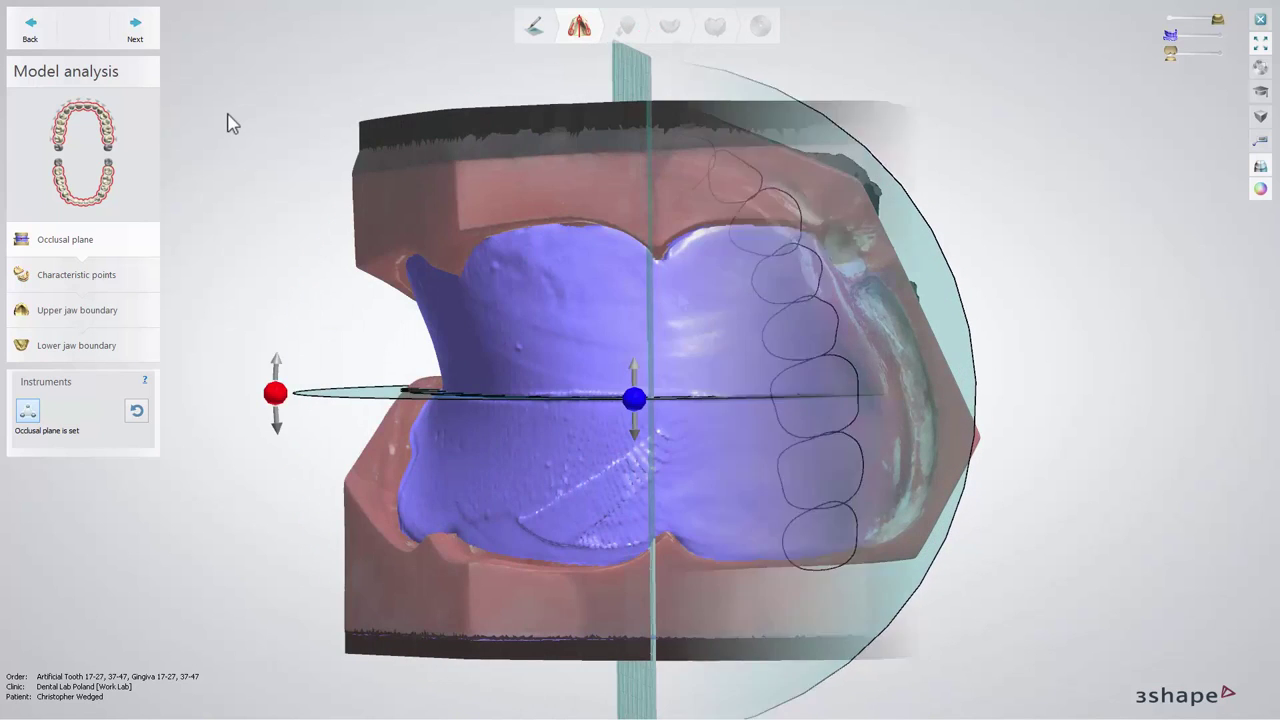
click(150, 47)
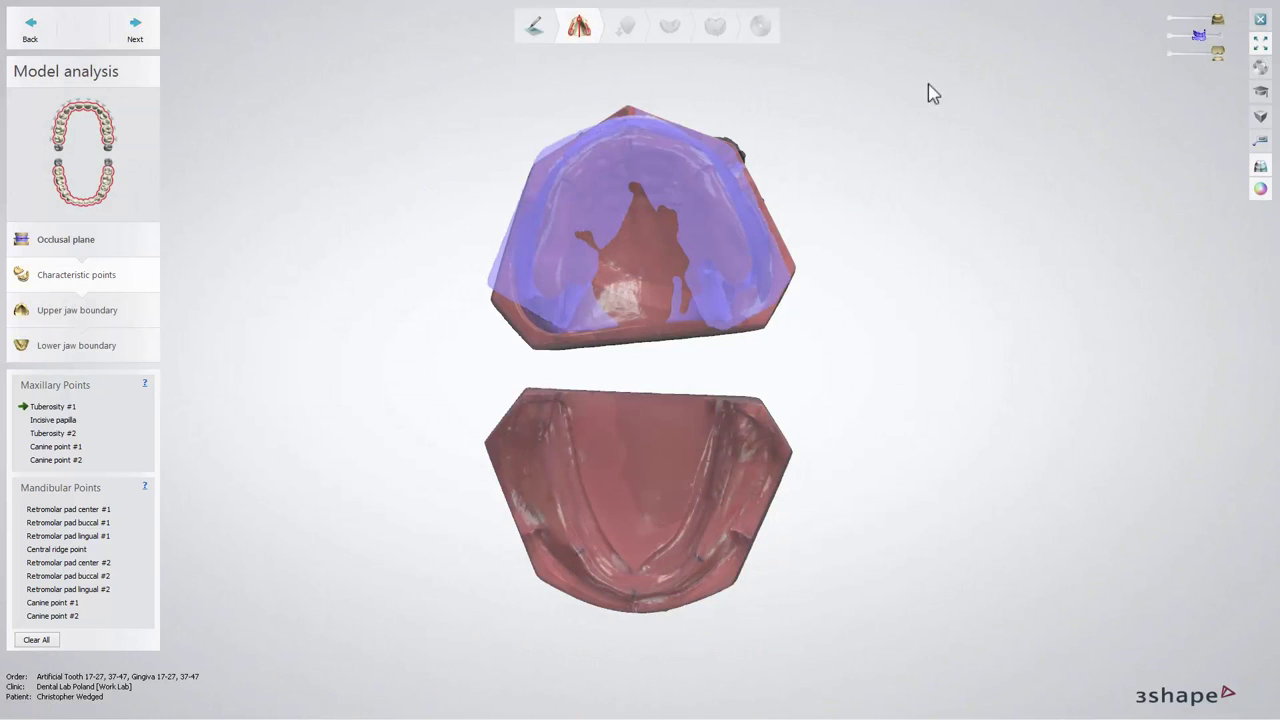
Mark both tuberosities, the incisive papilla, both upper canine points, and Retromolar pad center #1.
click(1168, 36)
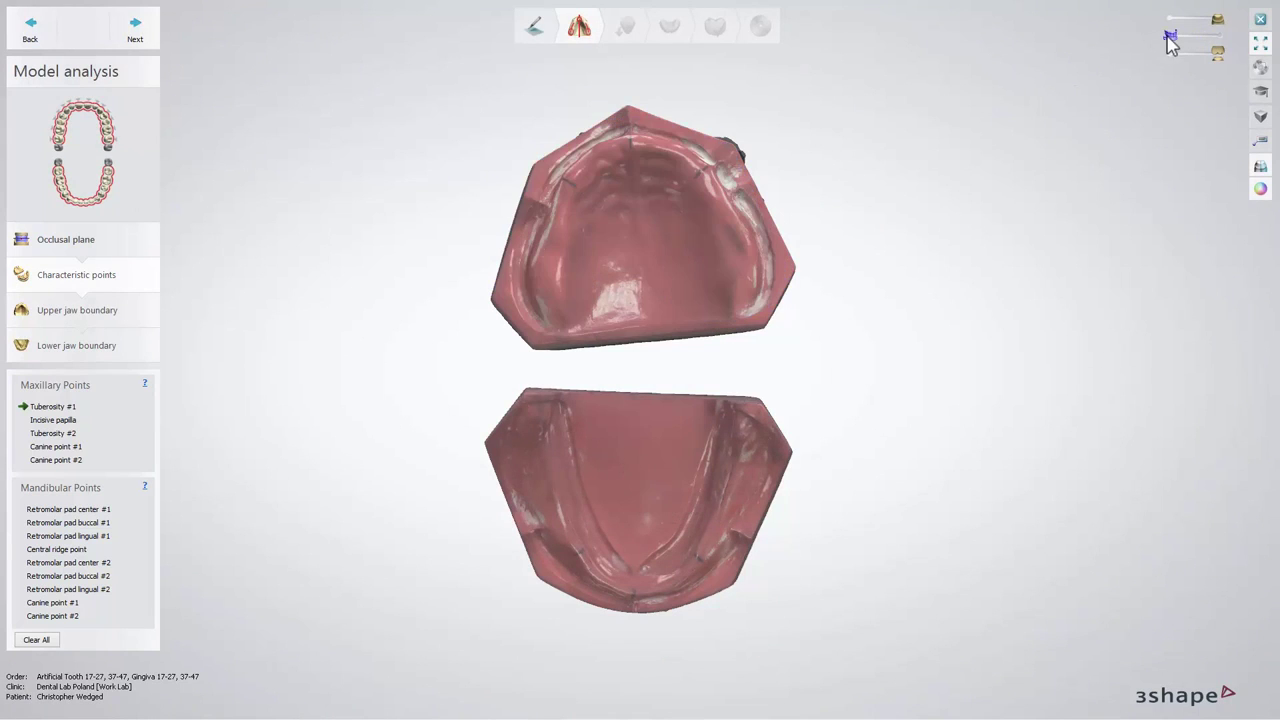
click(546, 275)
click(629, 141)
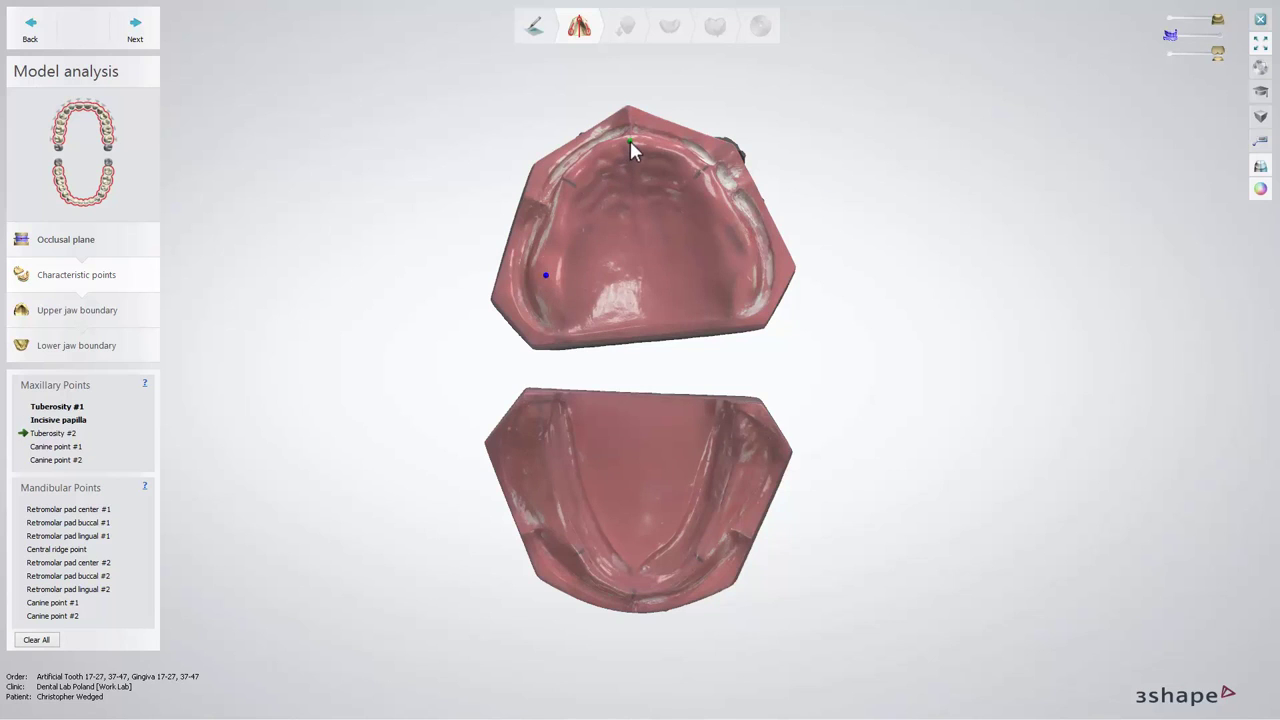
click(738, 271)
click(566, 180)
click(700, 172)
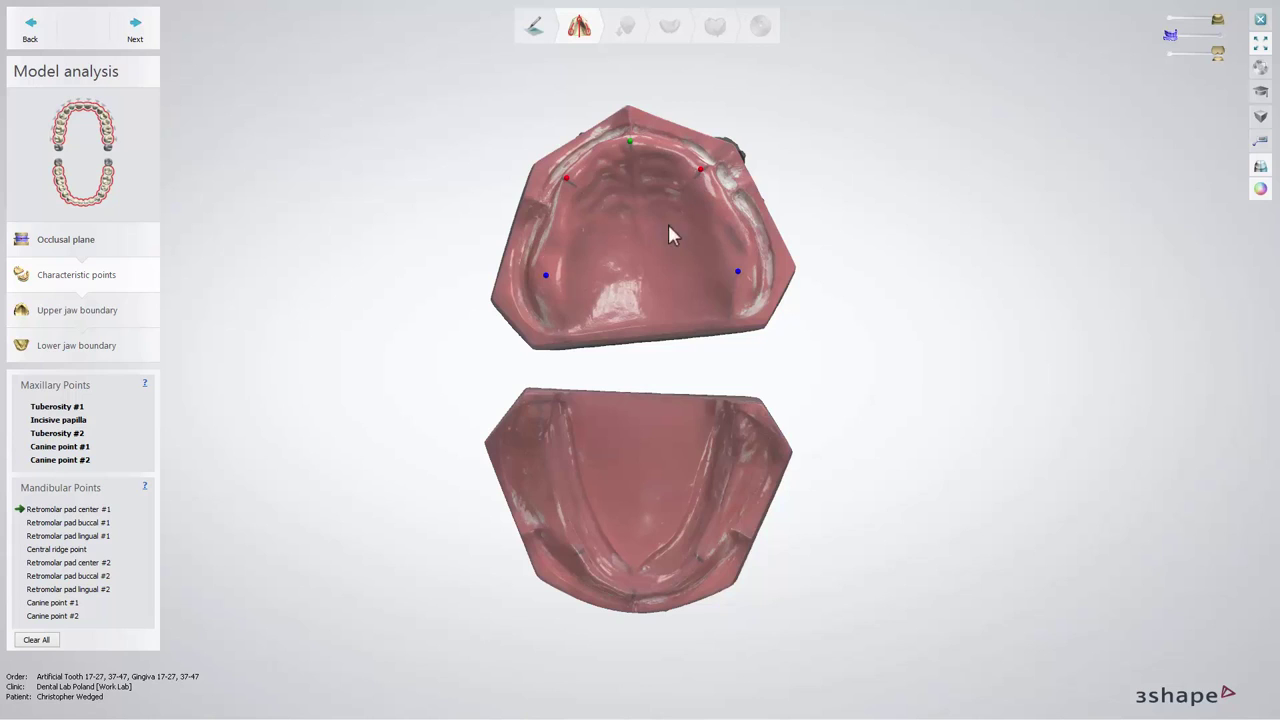
click(542, 440)
Mark retromolar pad buccal and lingual #1, the central ridge, and retromolar pad #2 points.
click(521, 435)
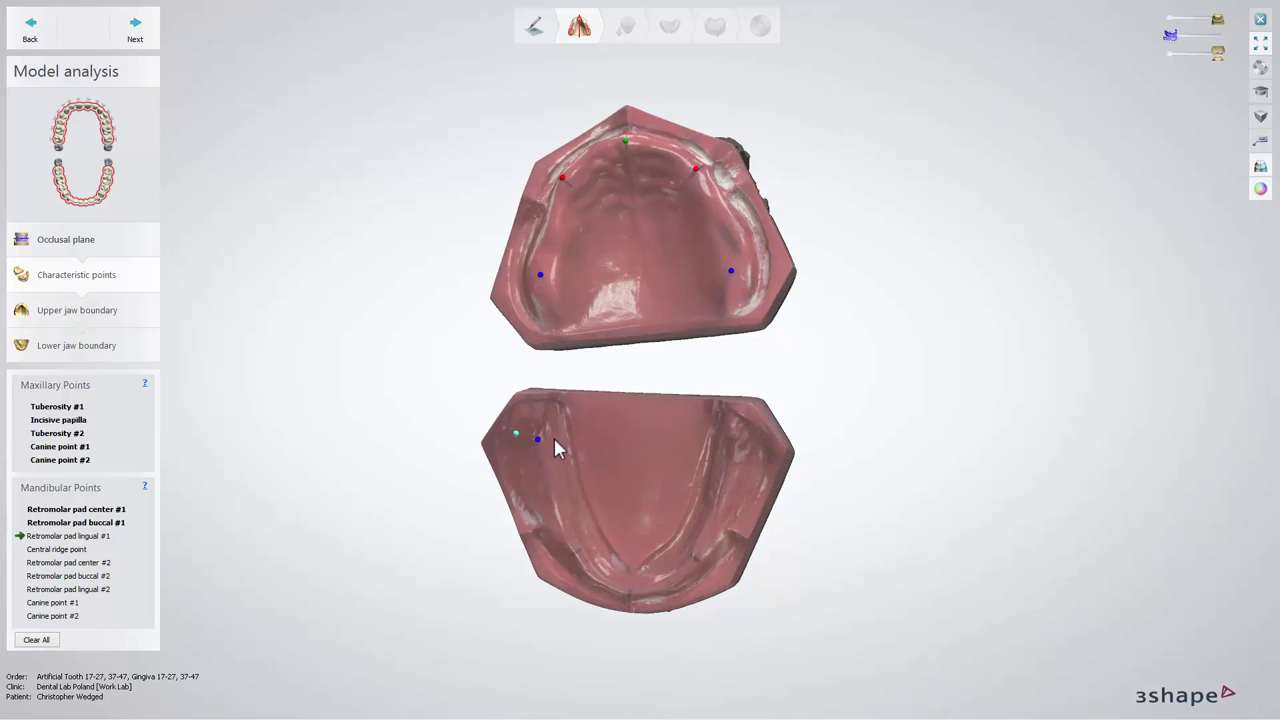
click(551, 428)
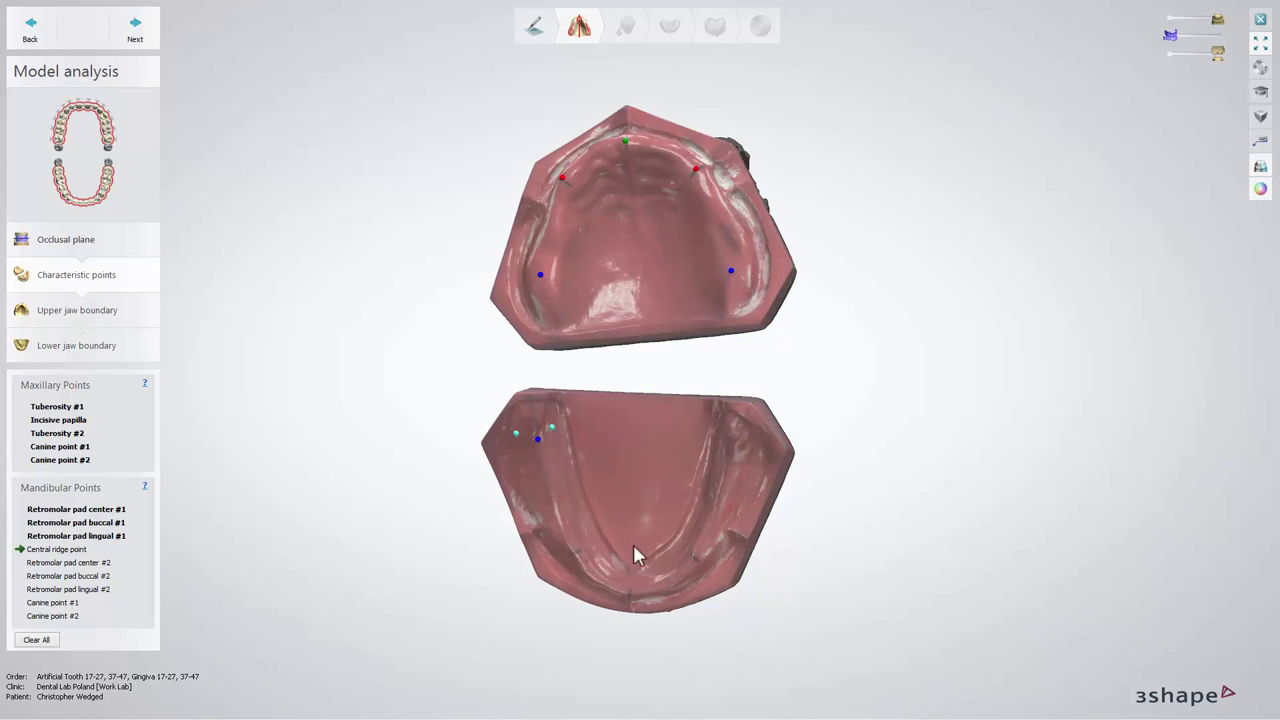
click(629, 595)
click(736, 451)
click(757, 450)
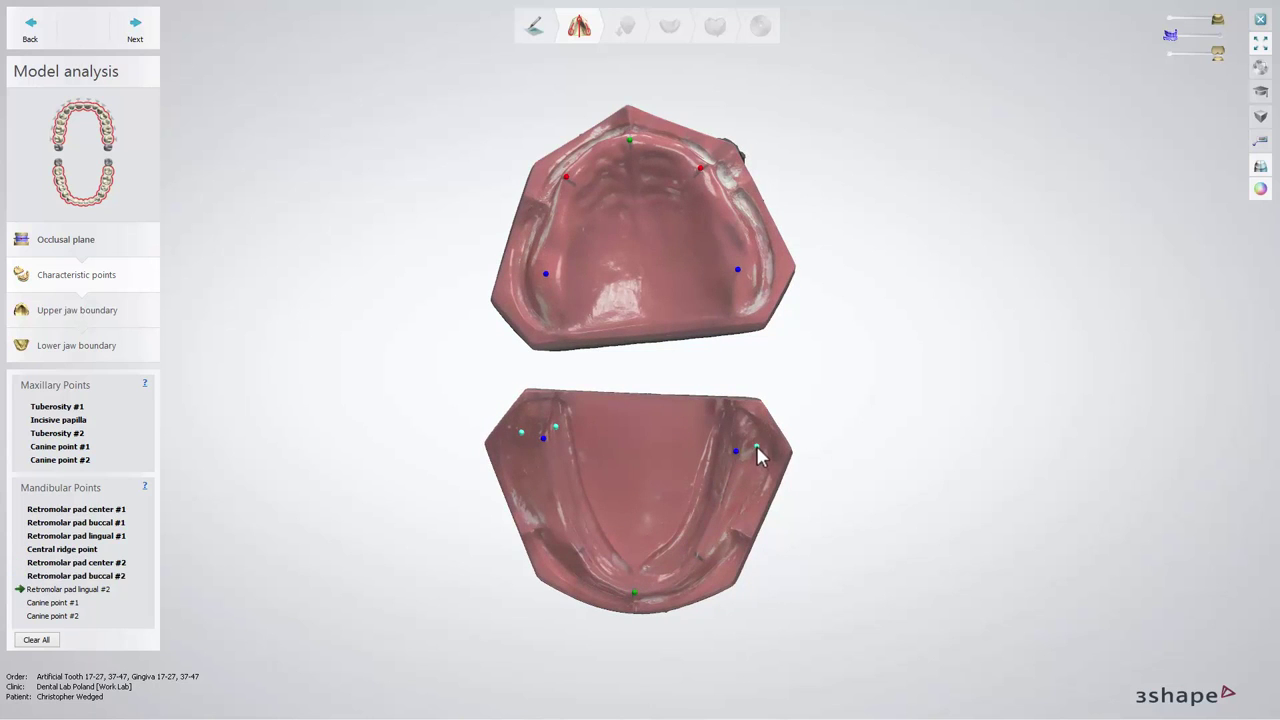
click(727, 443)
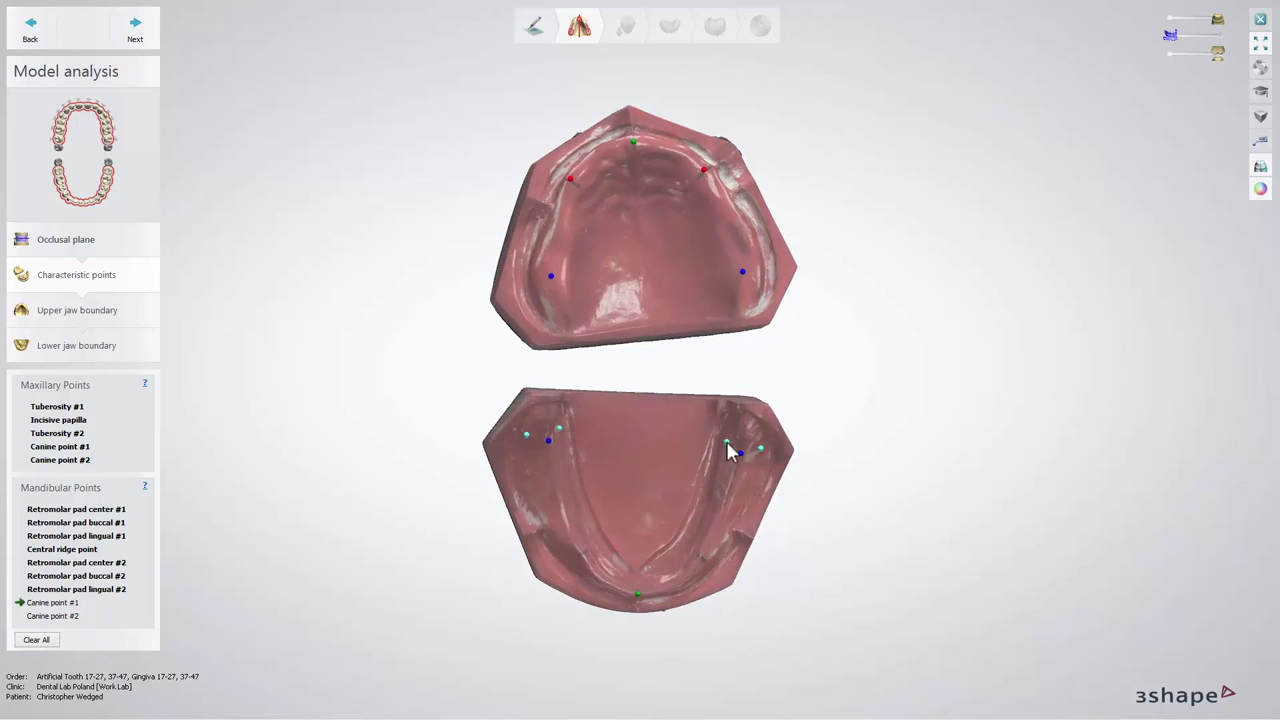
Mark both lower canine points and advance to the upper jaw boundary step.
click(698, 558)
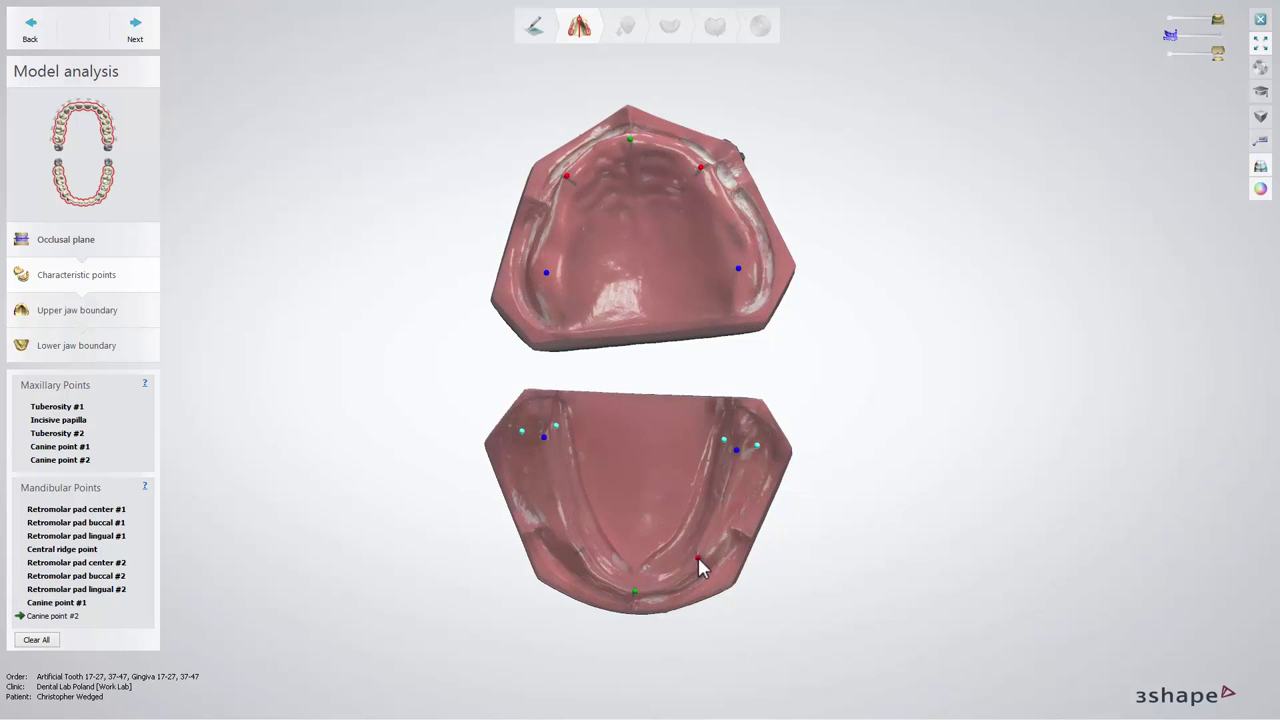
click(579, 553)
click(147, 38)
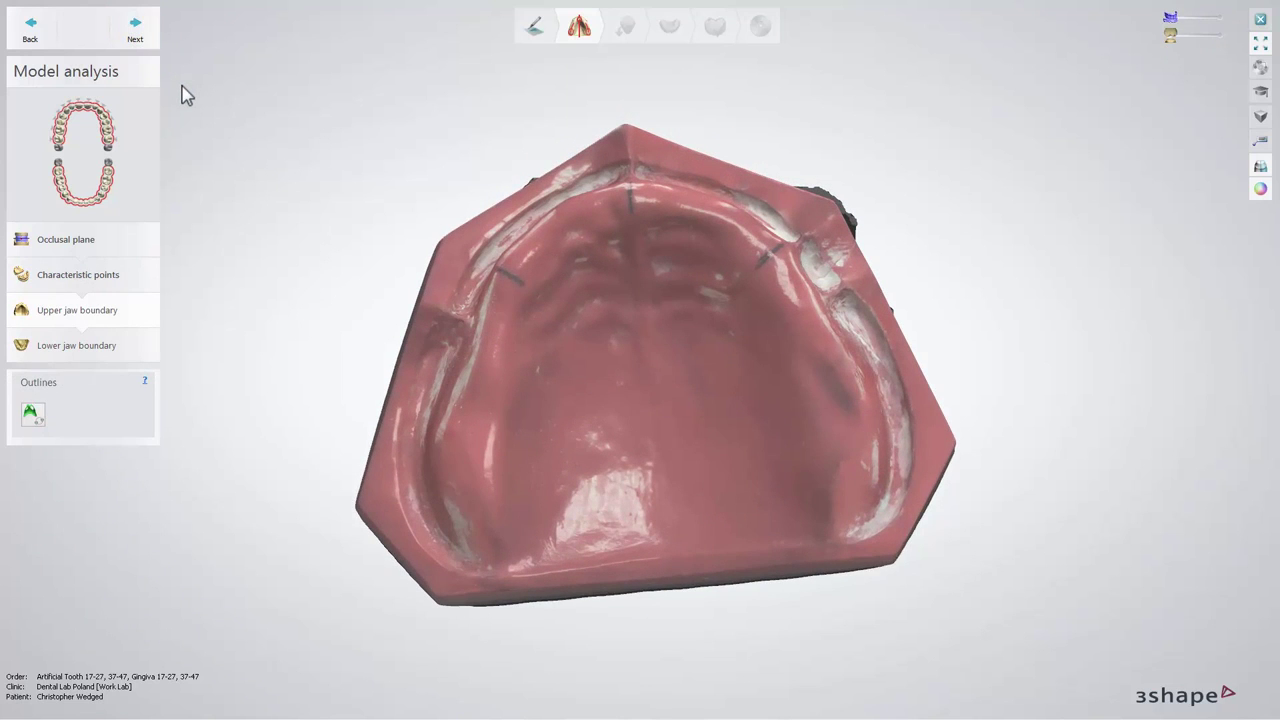
Draw the upper boundary line up the left ridge and close it around the palate.
click(42, 422)
right_drag(366, 411, 382, 413)
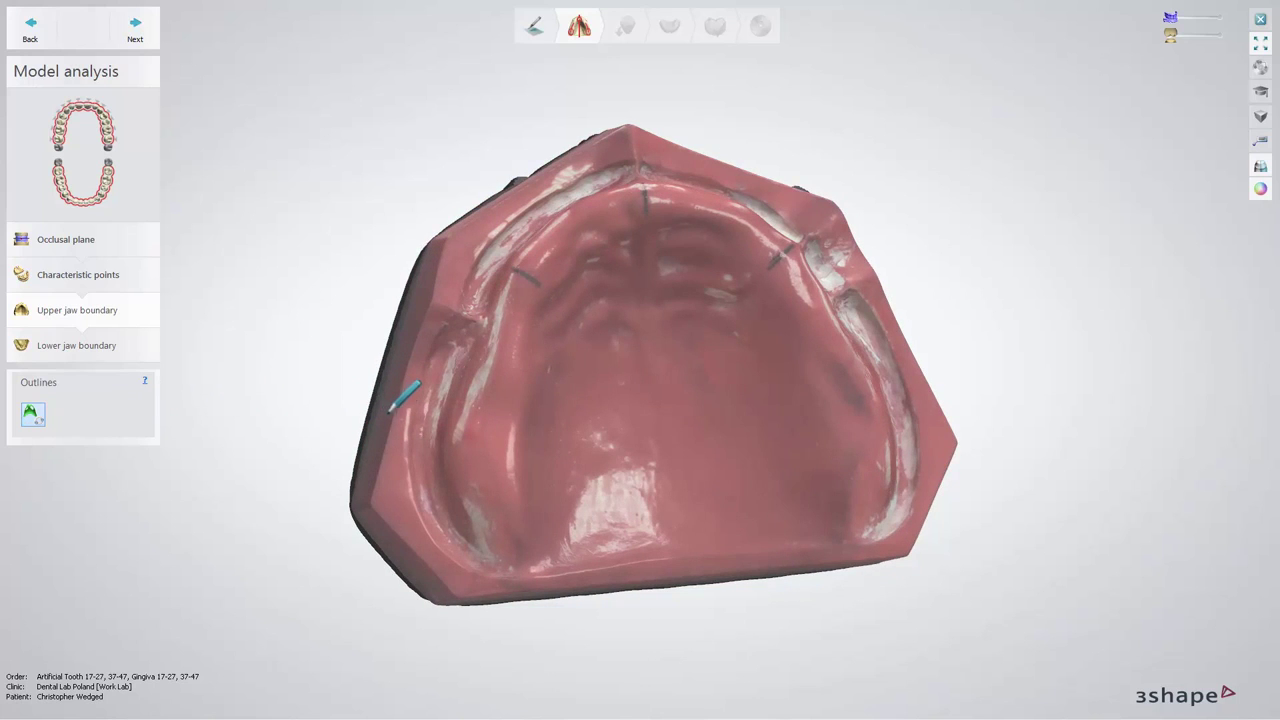
click(431, 508)
click(424, 478)
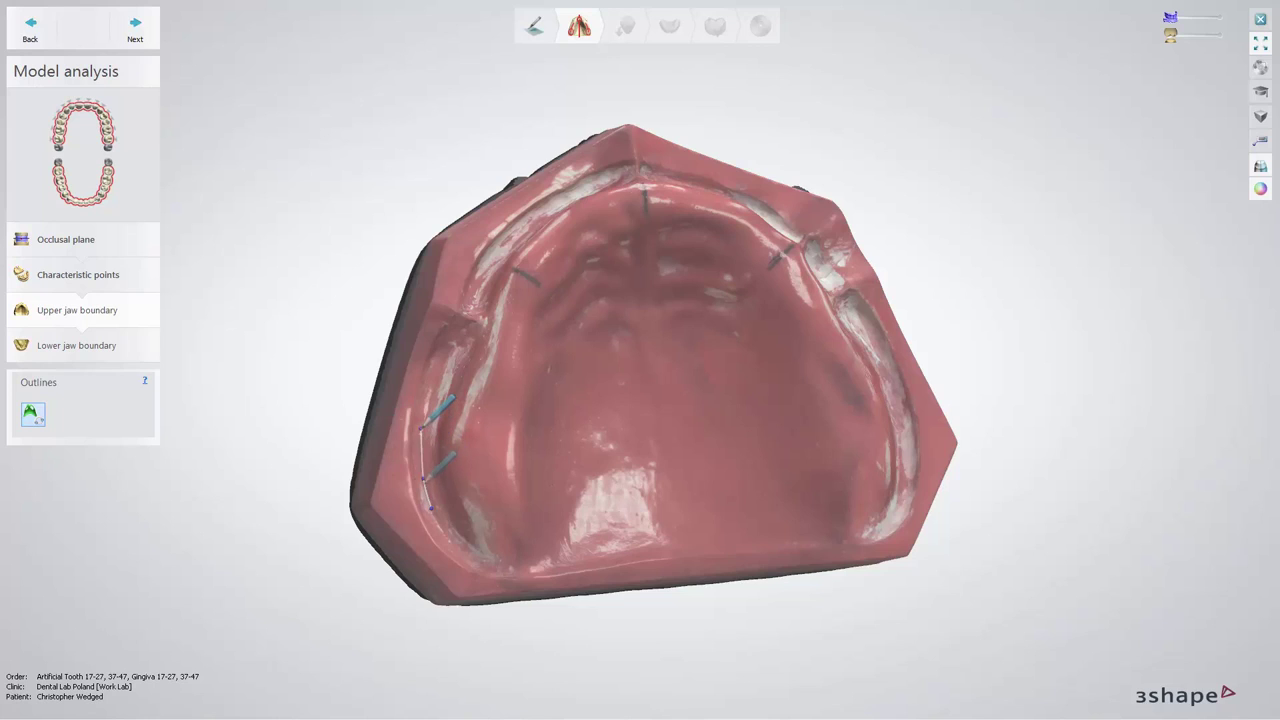
click(426, 485)
click(423, 435)
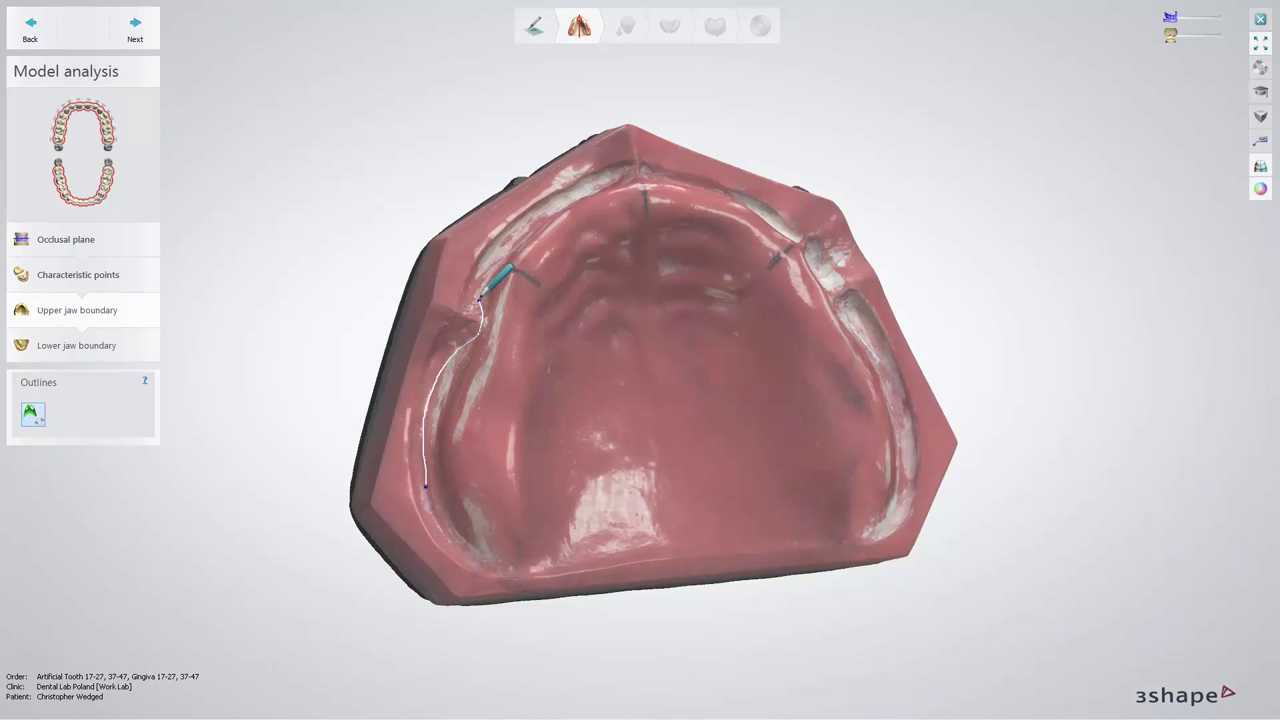
click(552, 212)
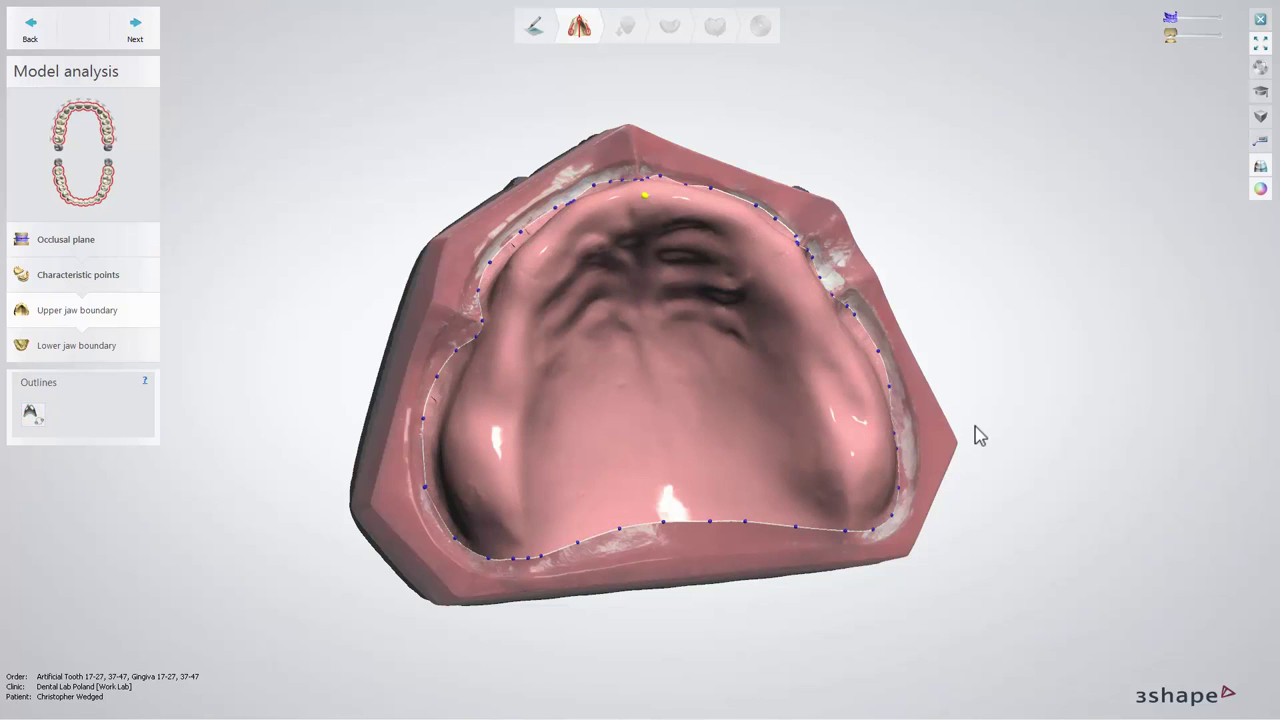
Add a point to the upper boundary curve and switch it to fast edit mode.
right_drag(979, 436, 912, 428)
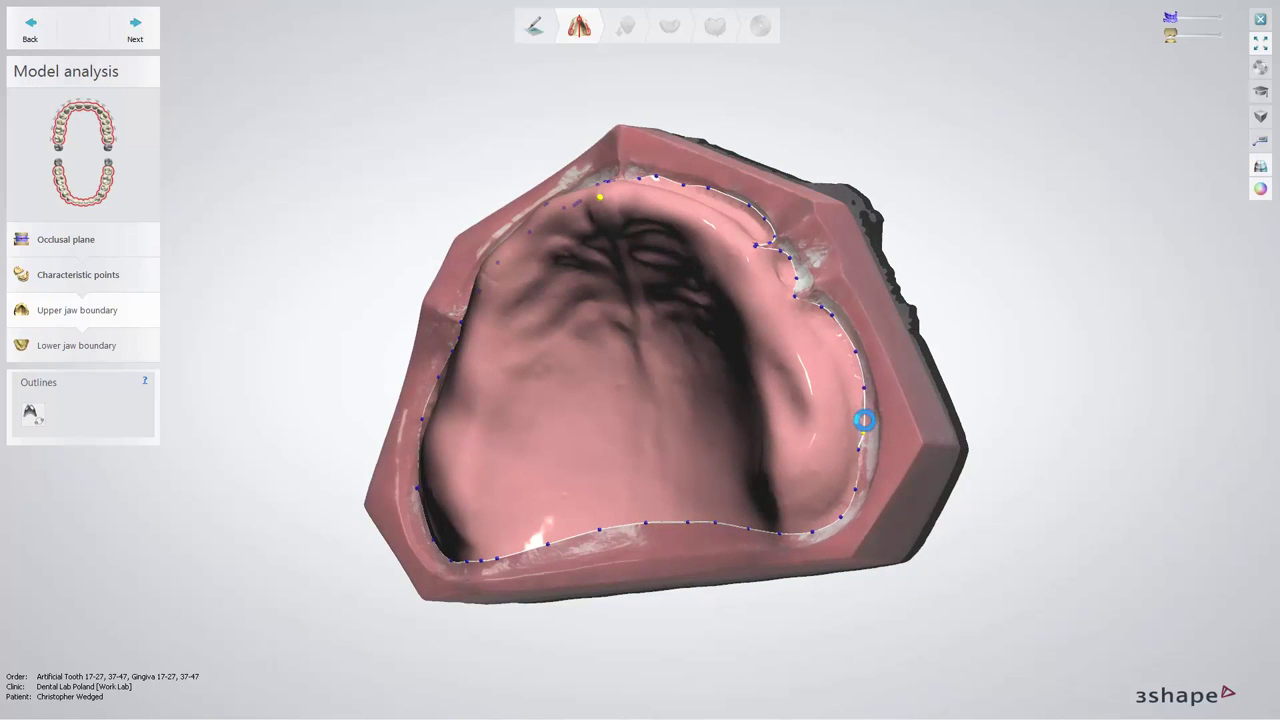
right_click(866, 415)
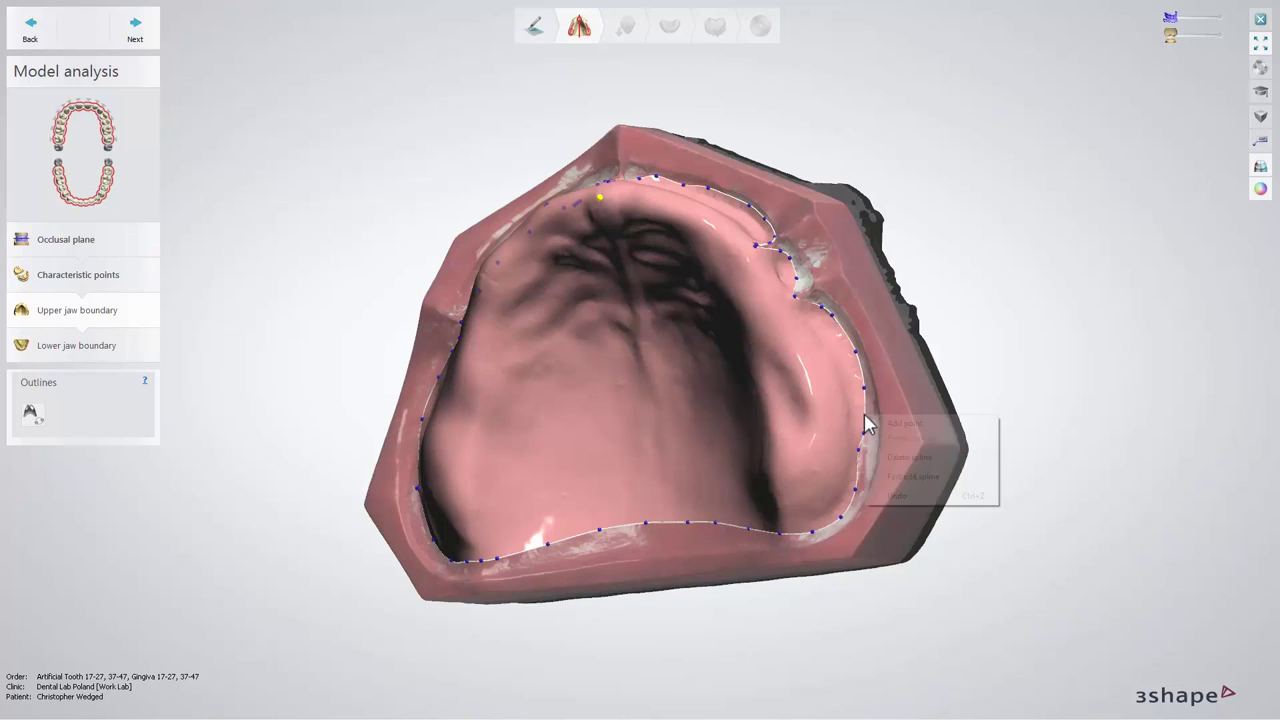
click(885, 425)
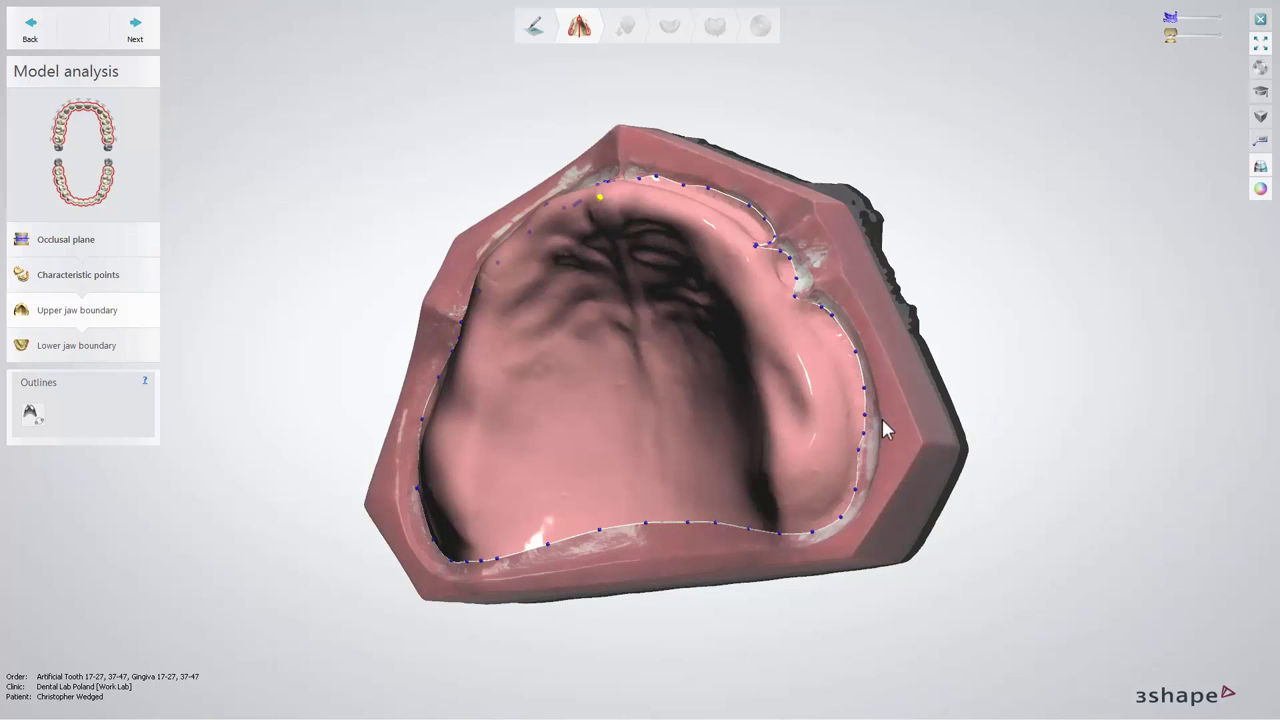
right_click(865, 433)
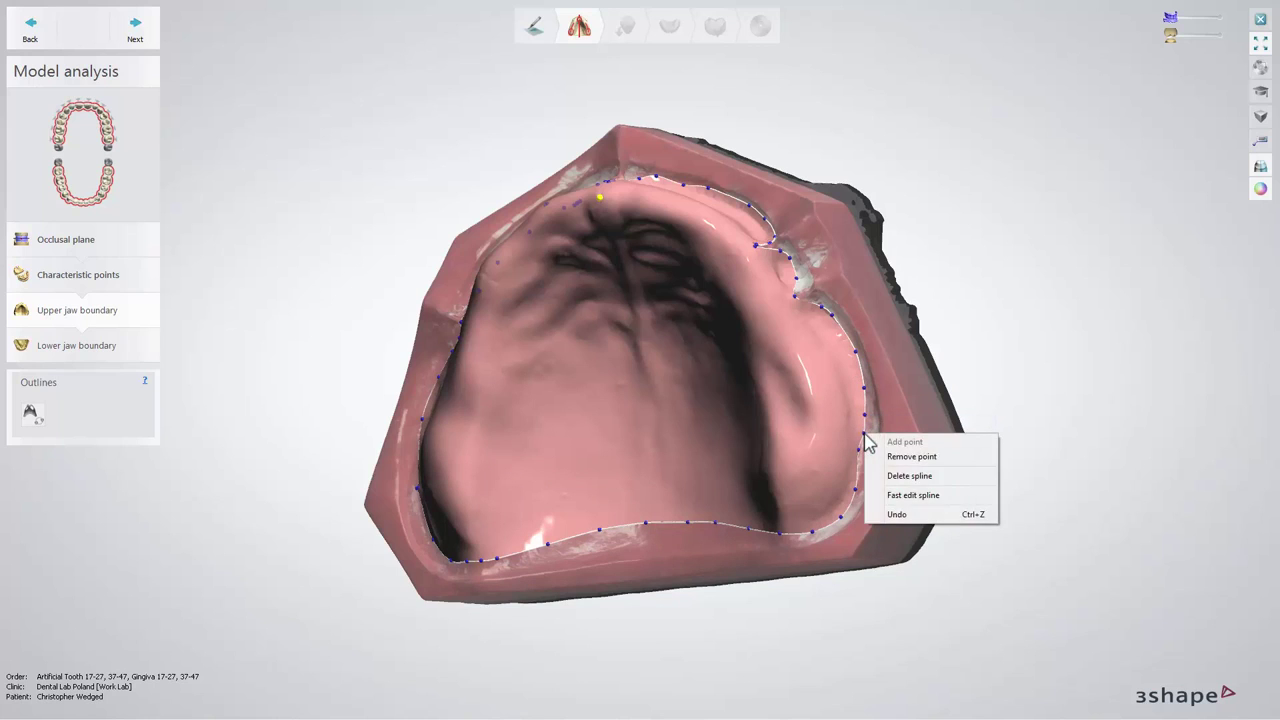
click(912, 495)
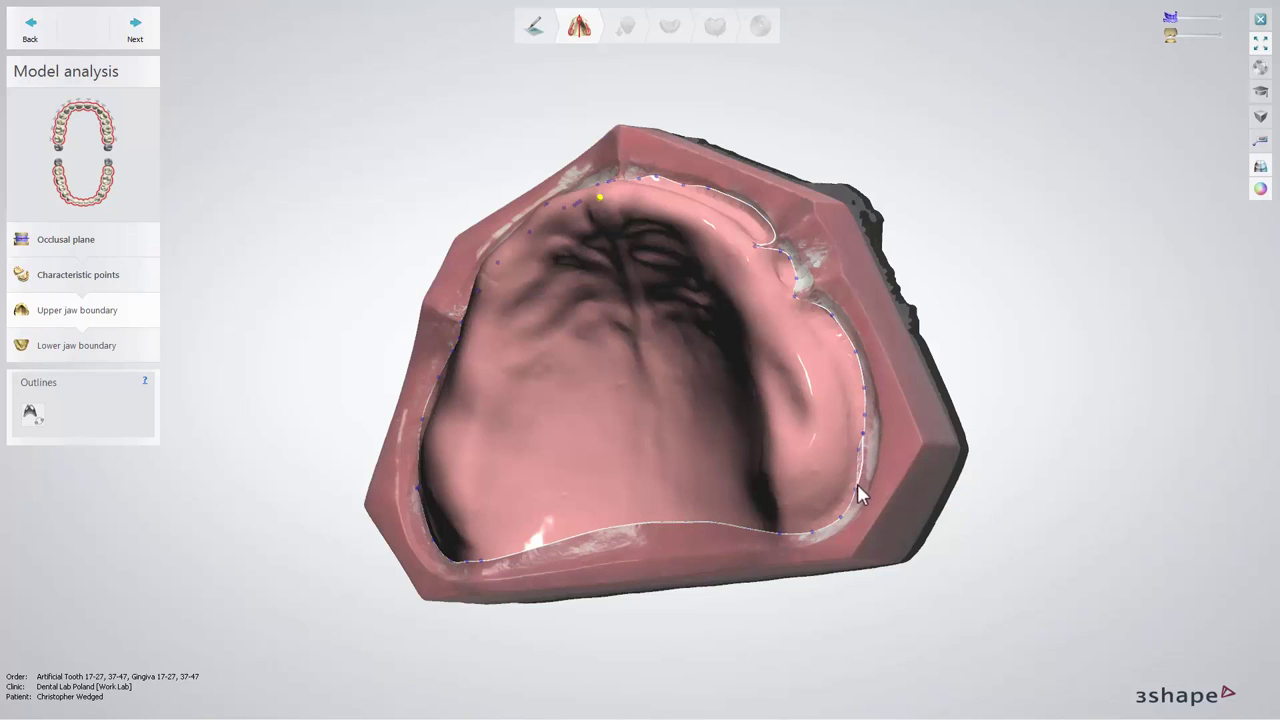
Remove a point from the boundary curve, then accept the upper boundary.
right_click(862, 463)
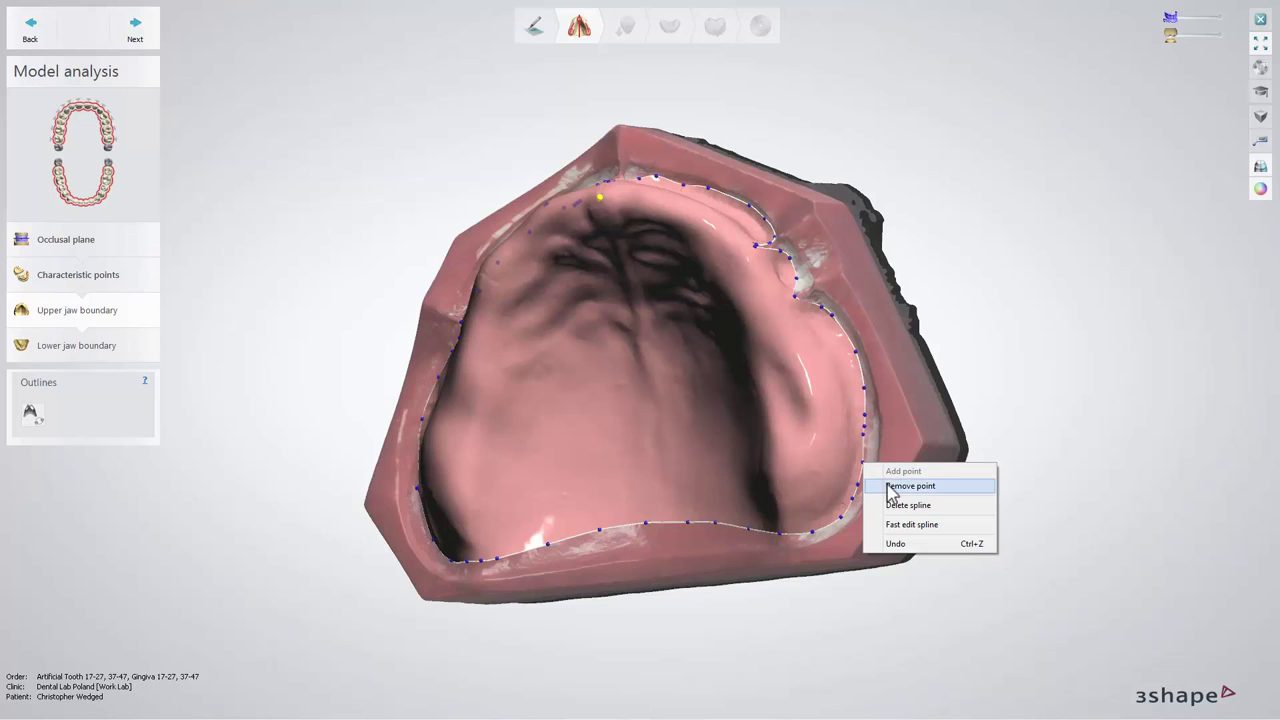
click(905, 486)
right_click(857, 488)
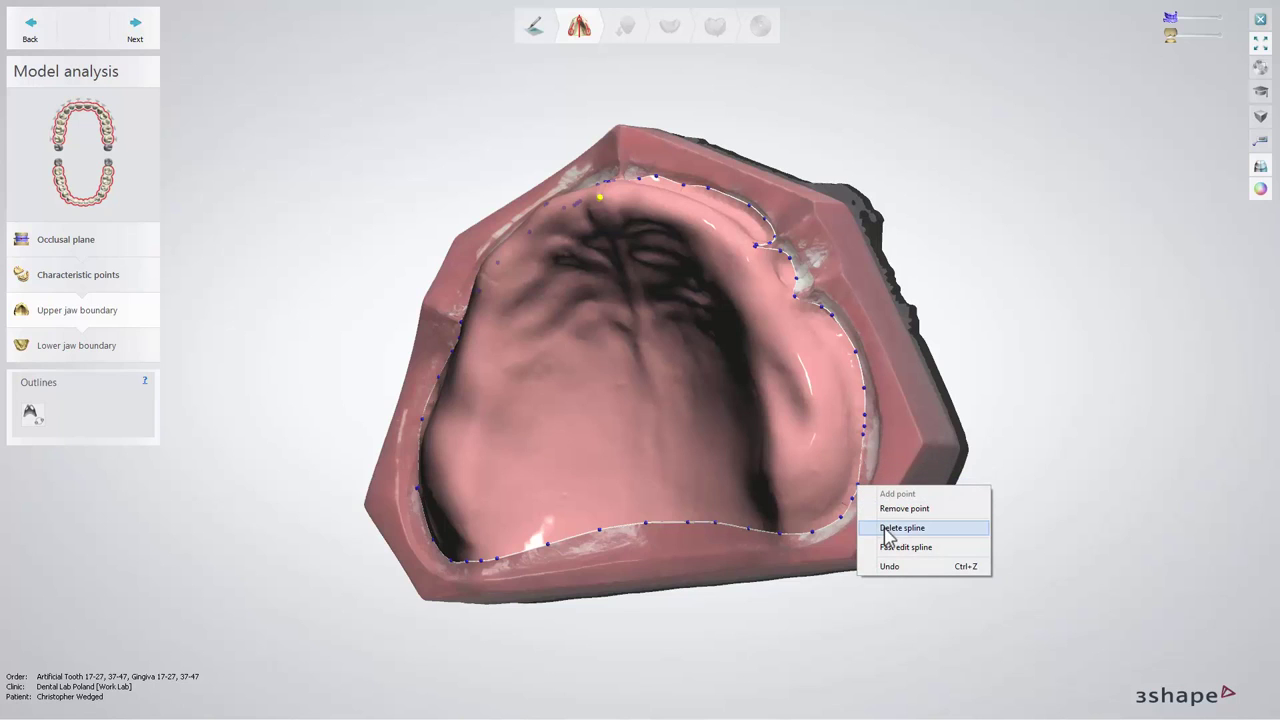
click(887, 528)
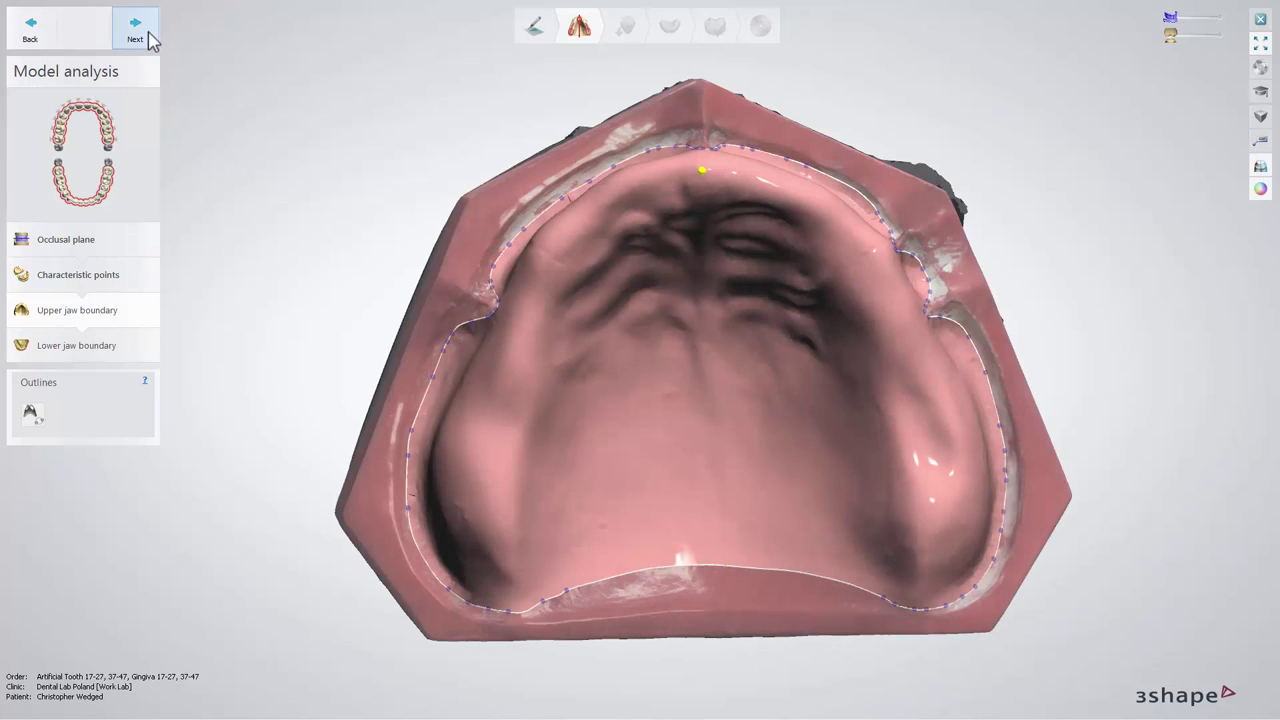
click(148, 37)
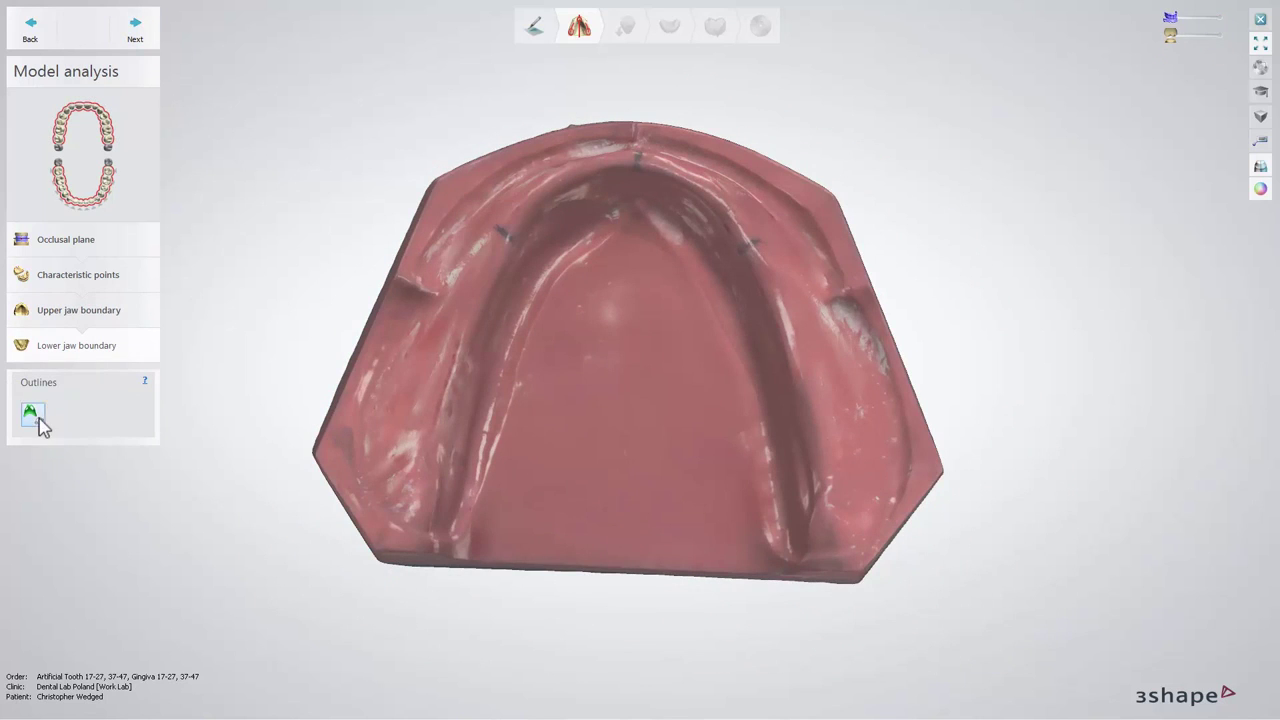
Draw the lower jaw boundary on the mandibular model and proceed to Surveying and Blocking out.
click(362, 442)
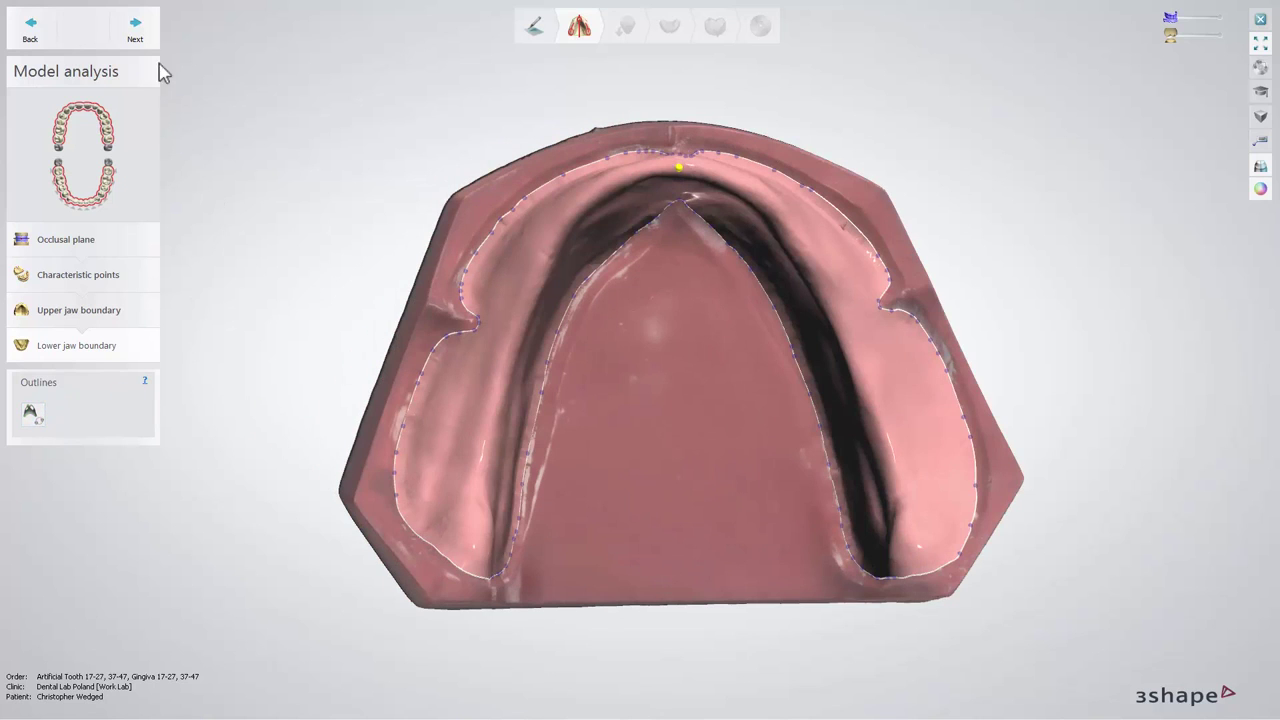
click(135, 40)
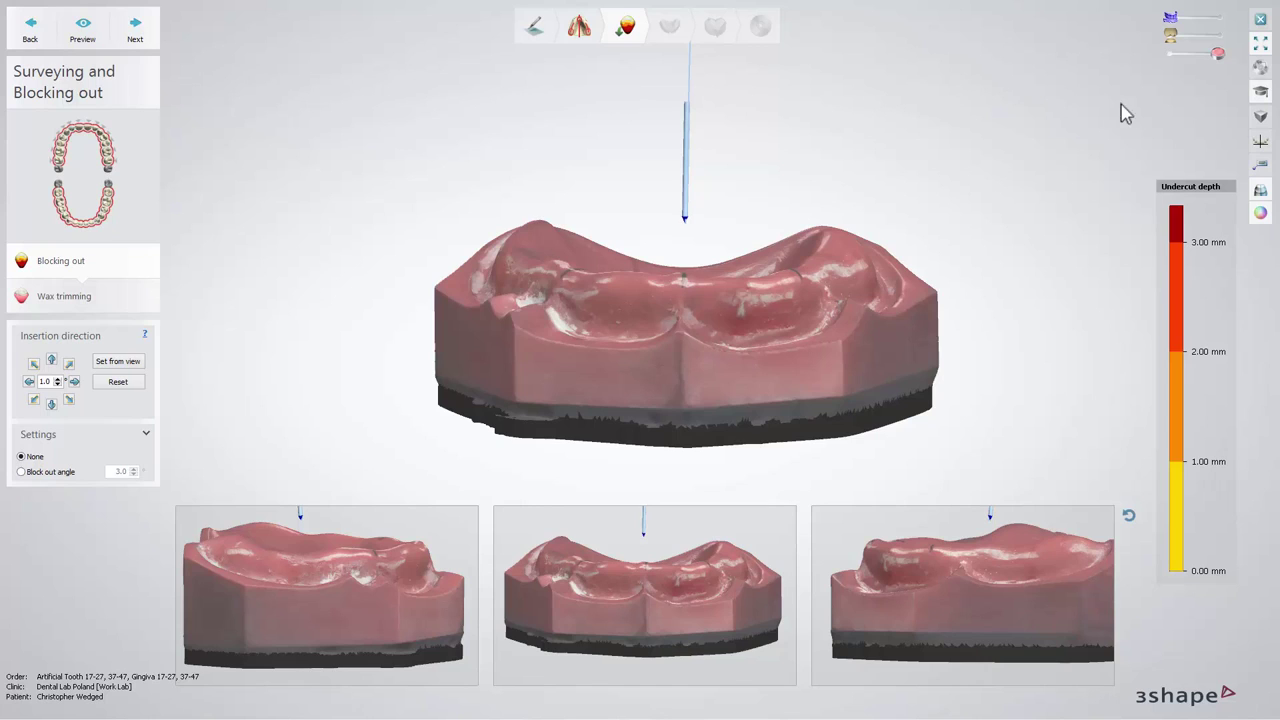
Review undercuts in the colour map, pass blocking out and wax trimming, then enter FD Design.
click(1252, 216)
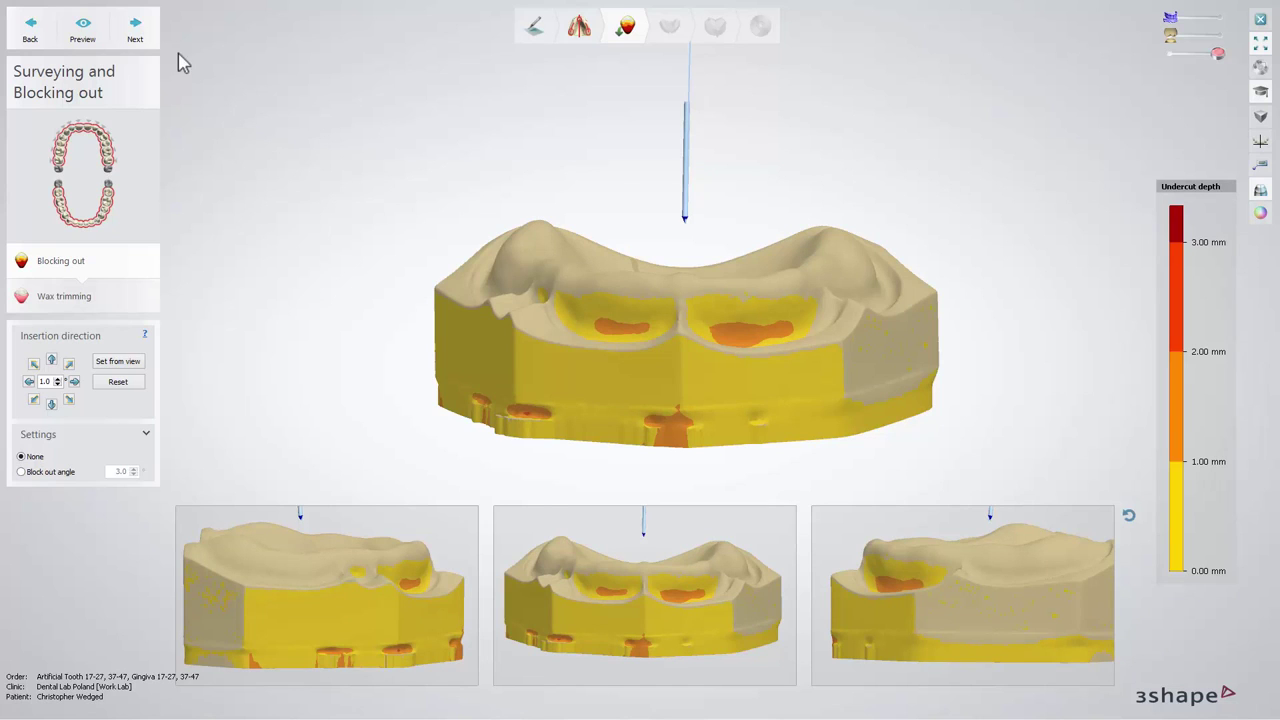
click(152, 44)
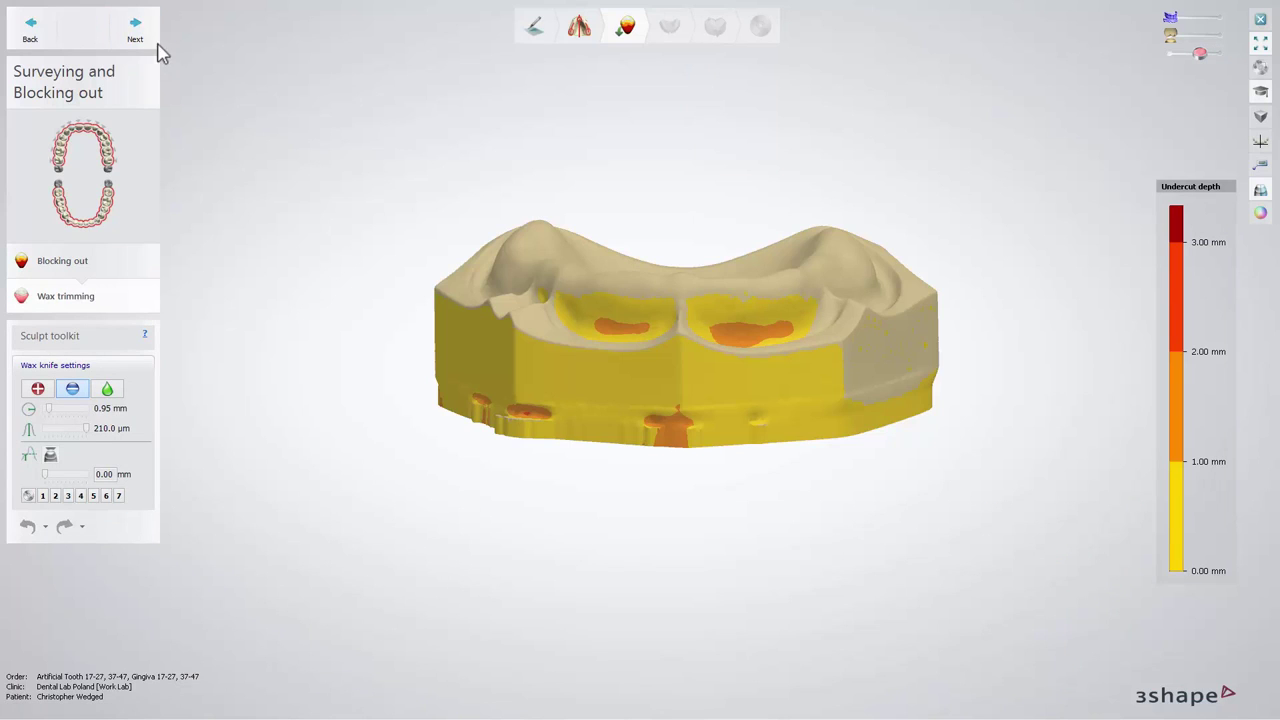
click(152, 46)
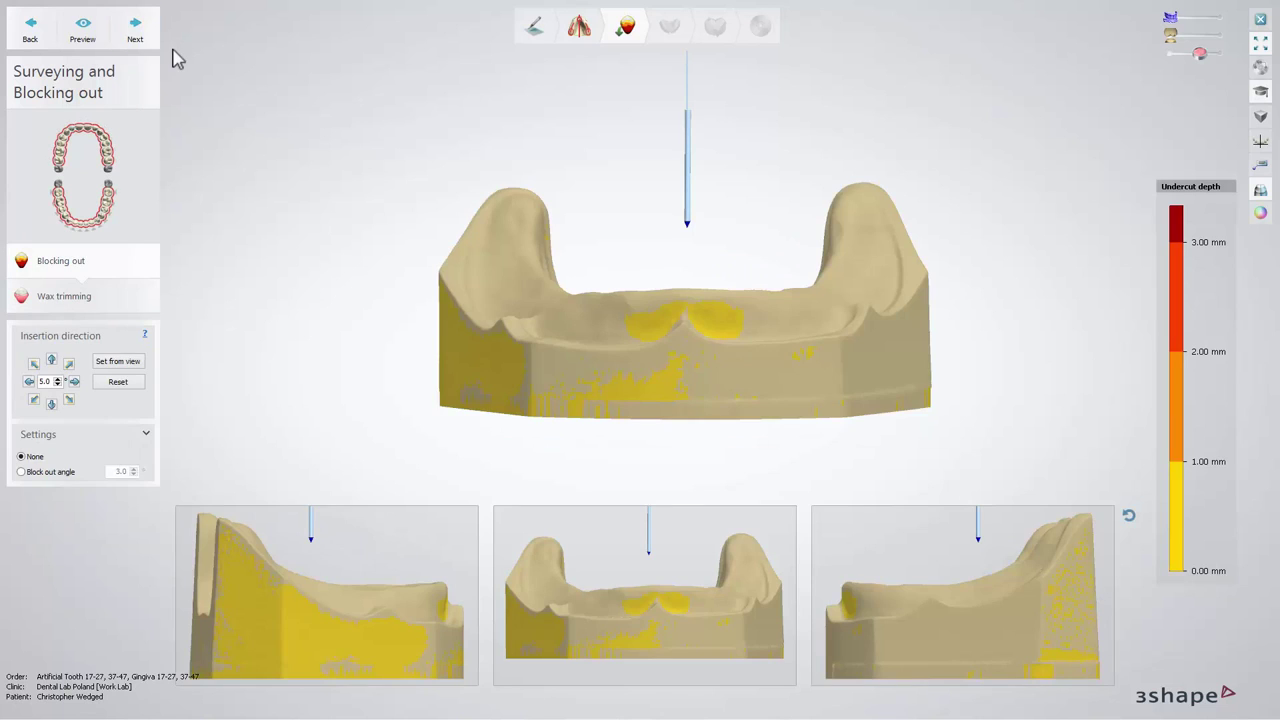
click(1259, 214)
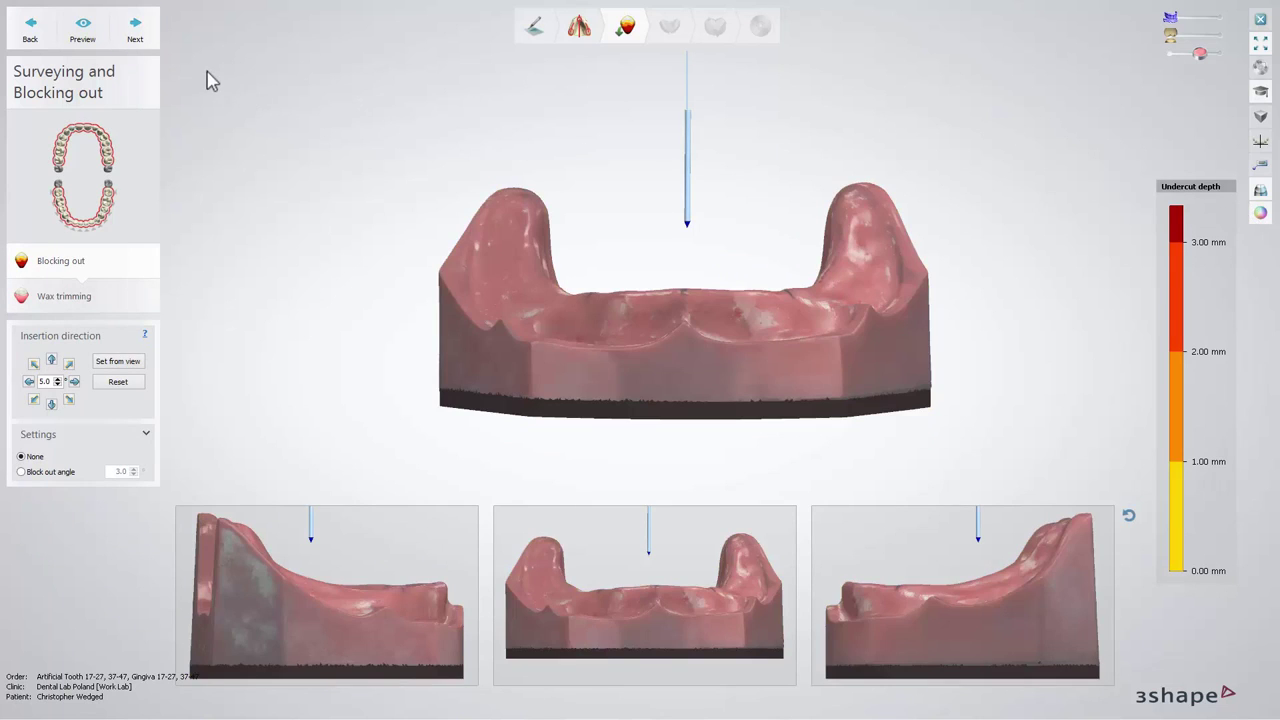
click(155, 46)
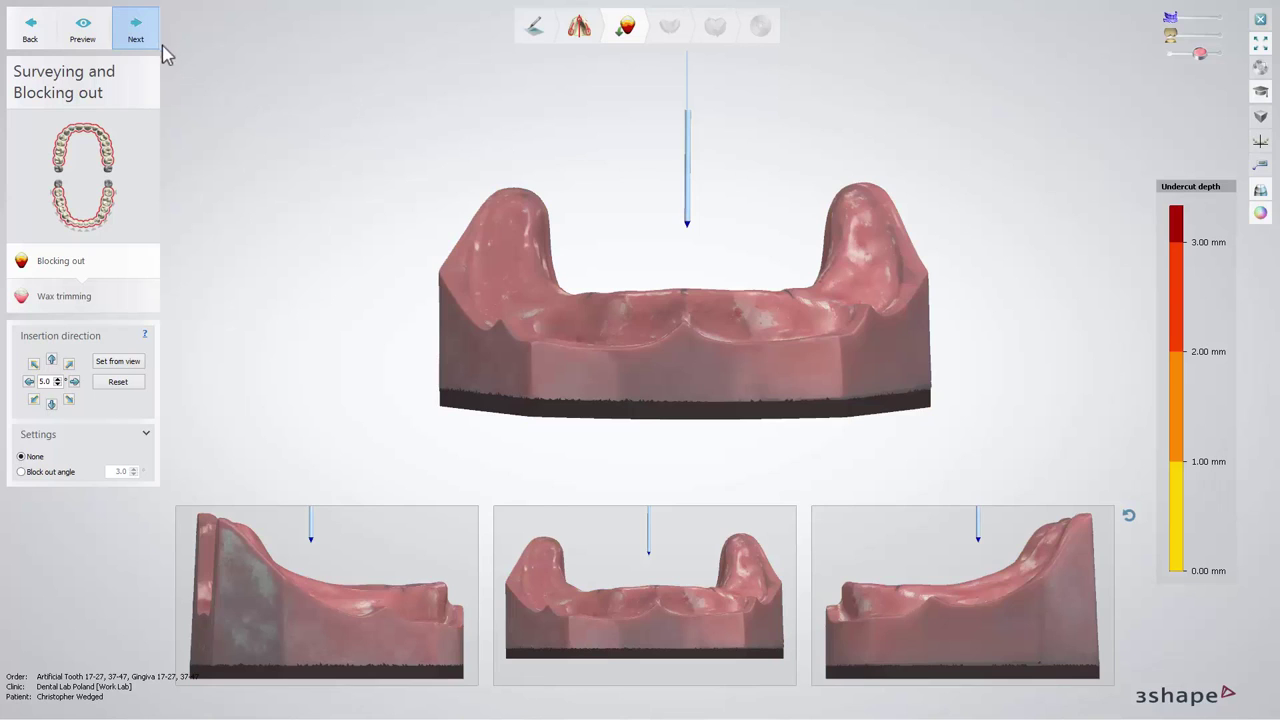
click(148, 37)
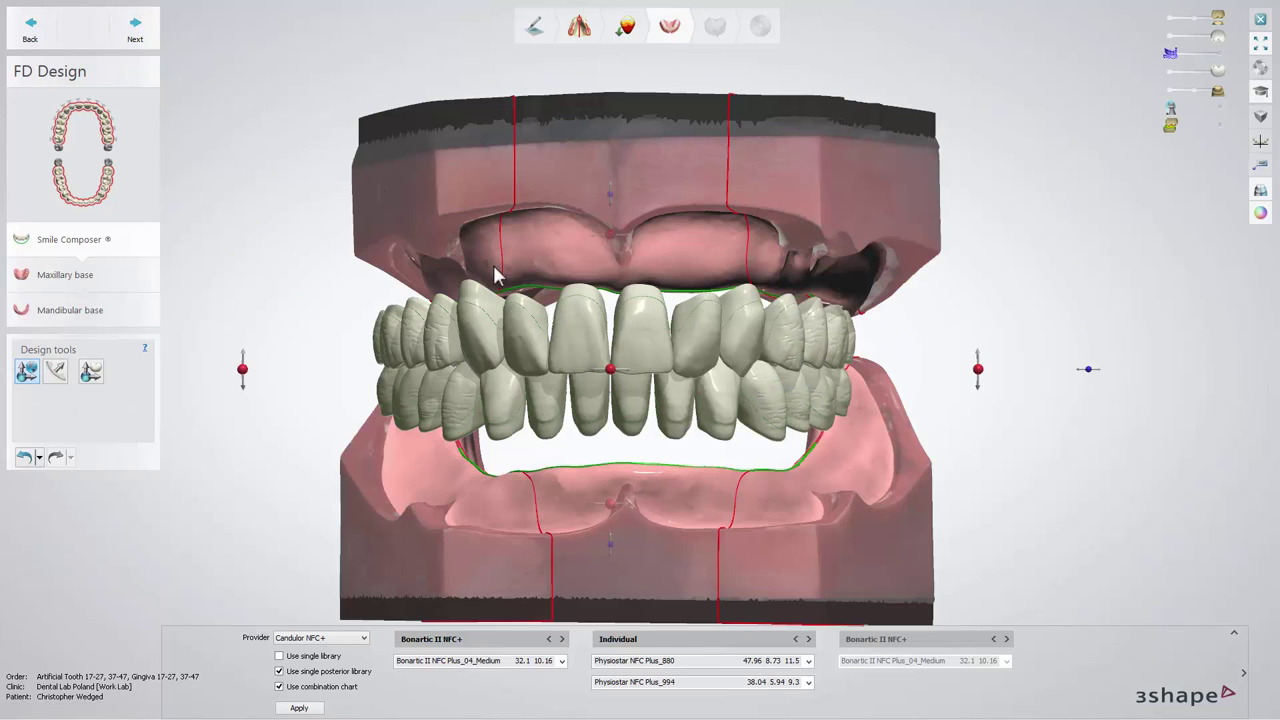
Expand the tooth library previews and browse the anterior moulds to the Individual category.
click(1238, 640)
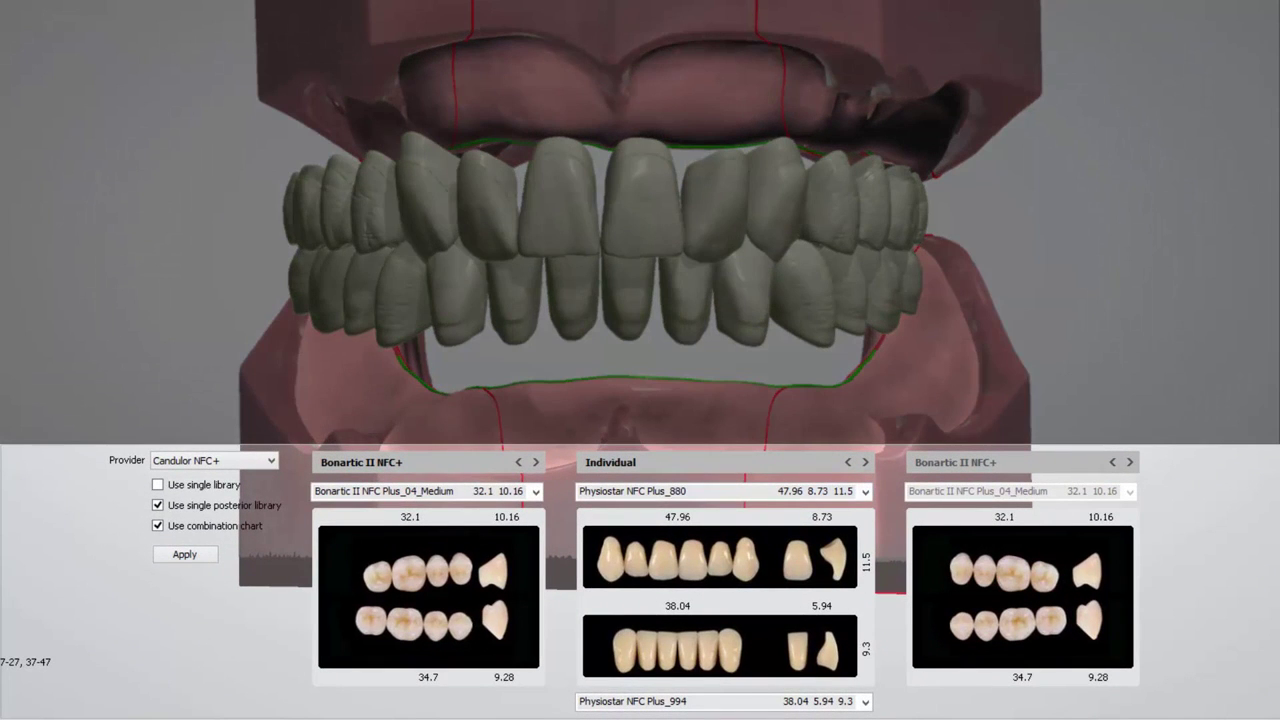
click(867, 462)
click(867, 462)
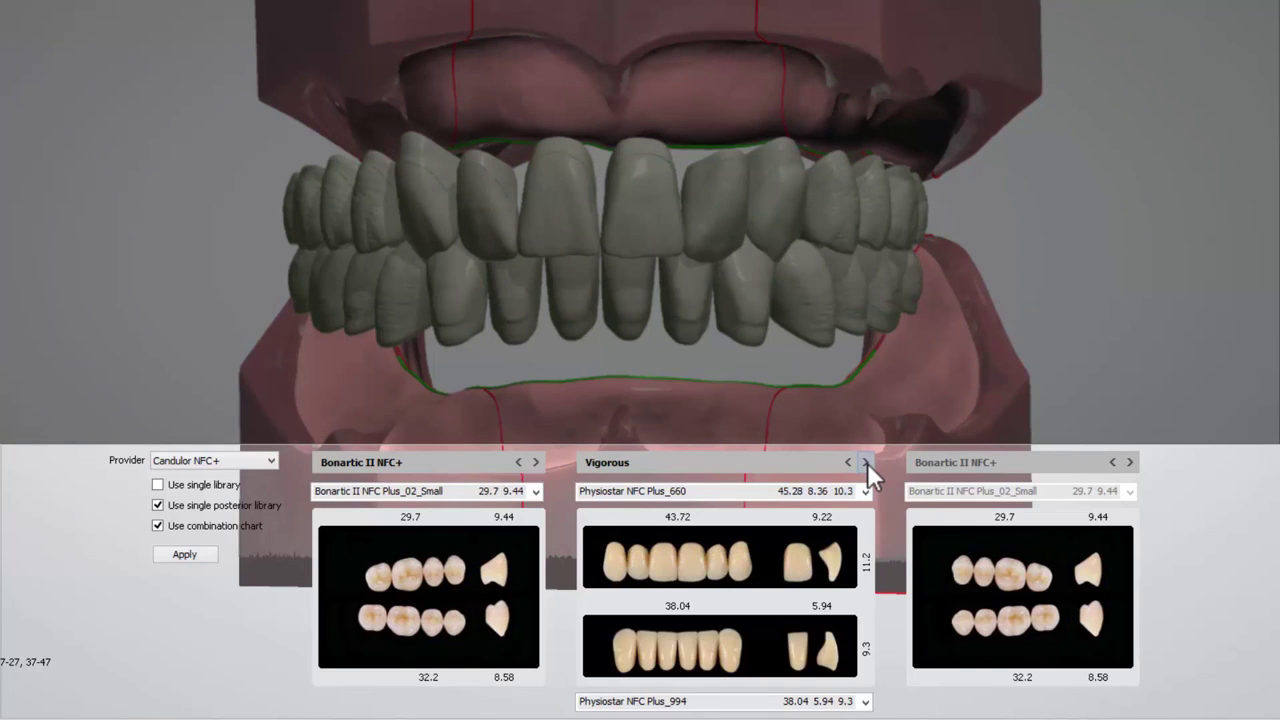
click(867, 462)
click(867, 462)
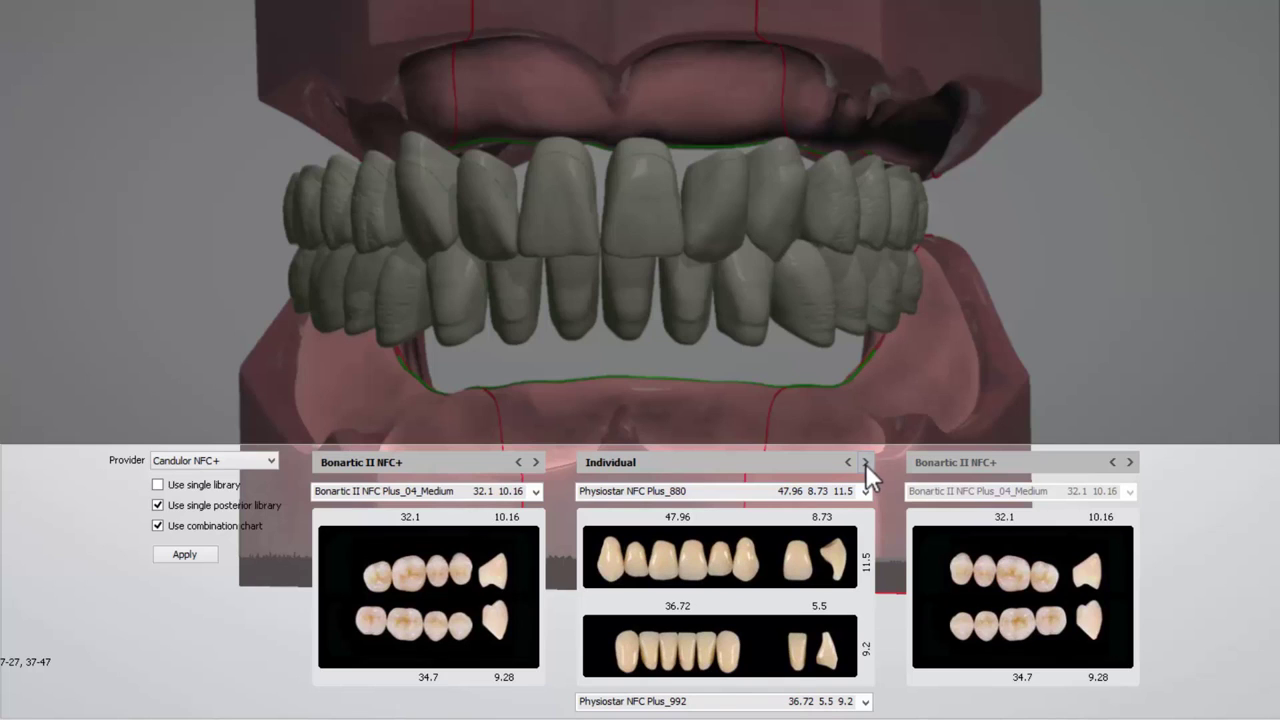
Choose the Physiostar NFC Plus_884 upper mould and a Physiostar lower mould, then apply the libraries.
click(866, 488)
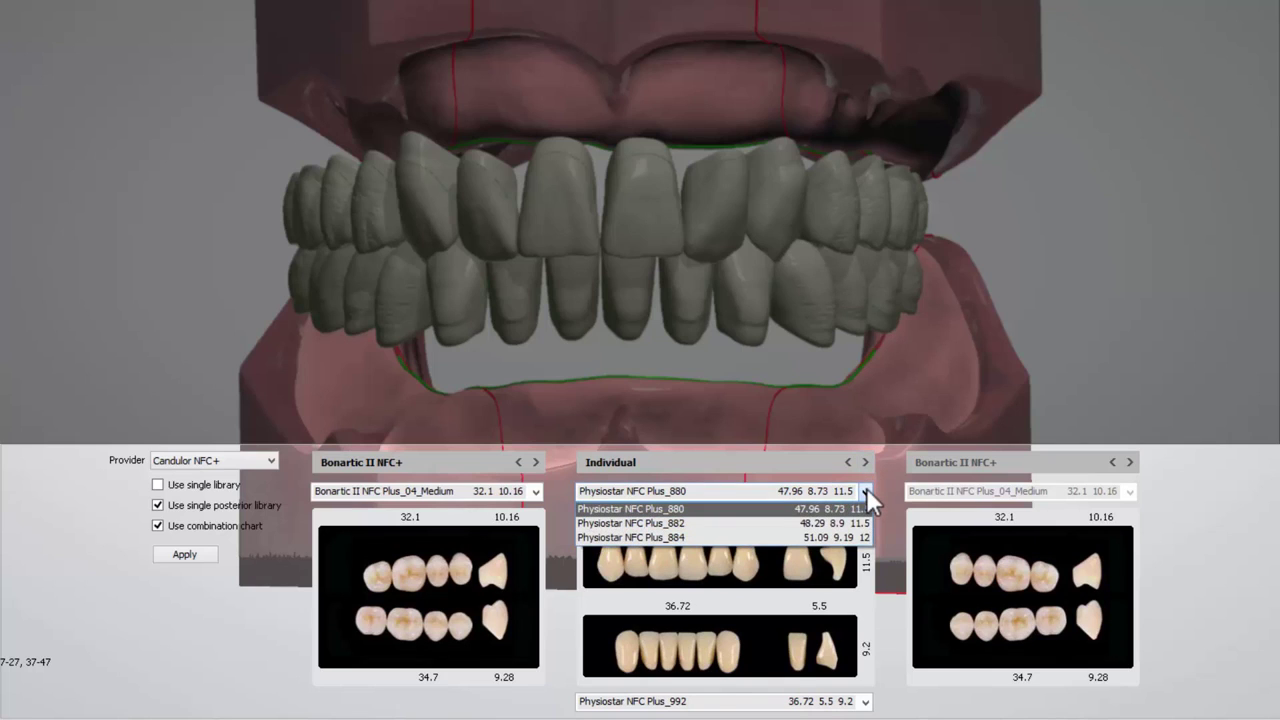
click(862, 522)
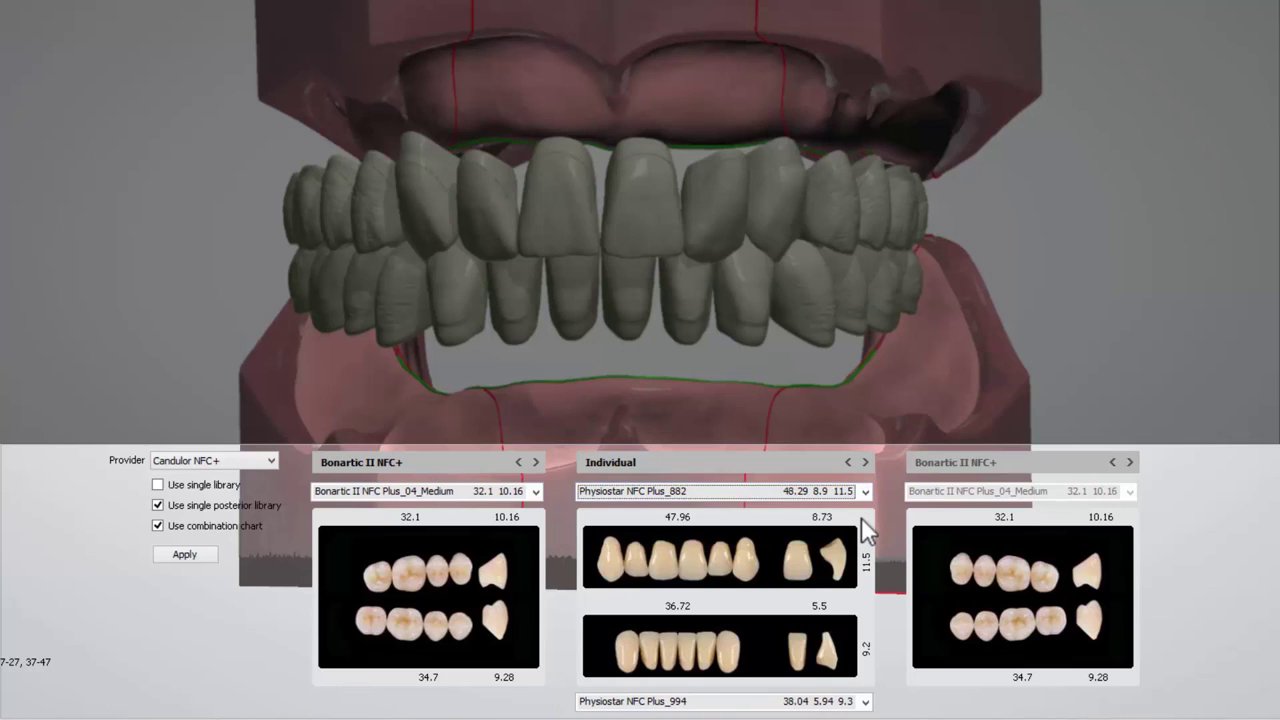
click(866, 491)
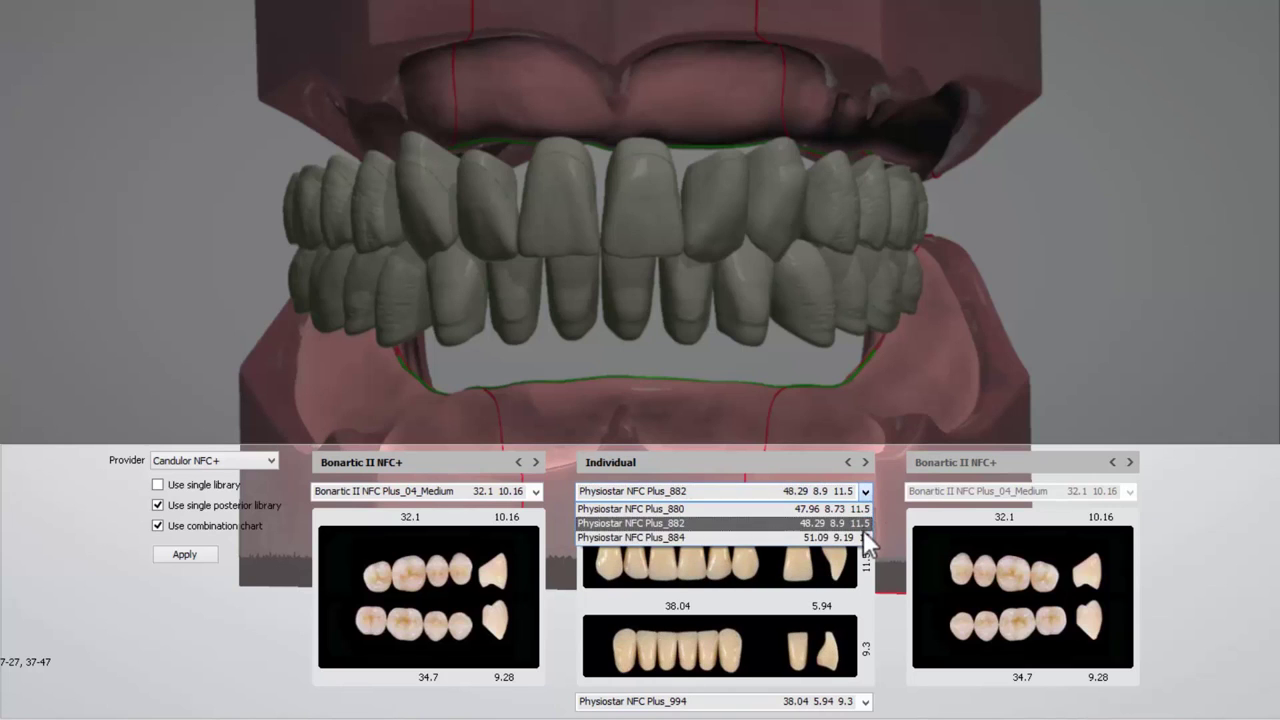
click(863, 537)
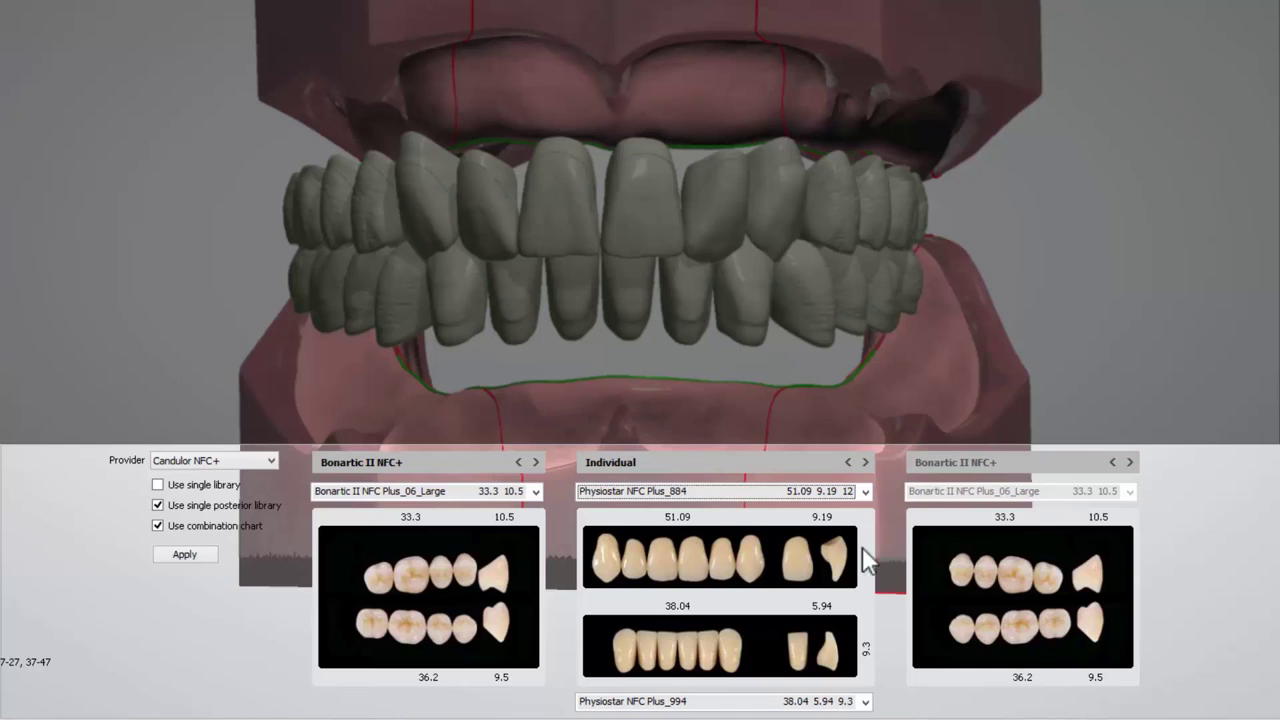
click(866, 701)
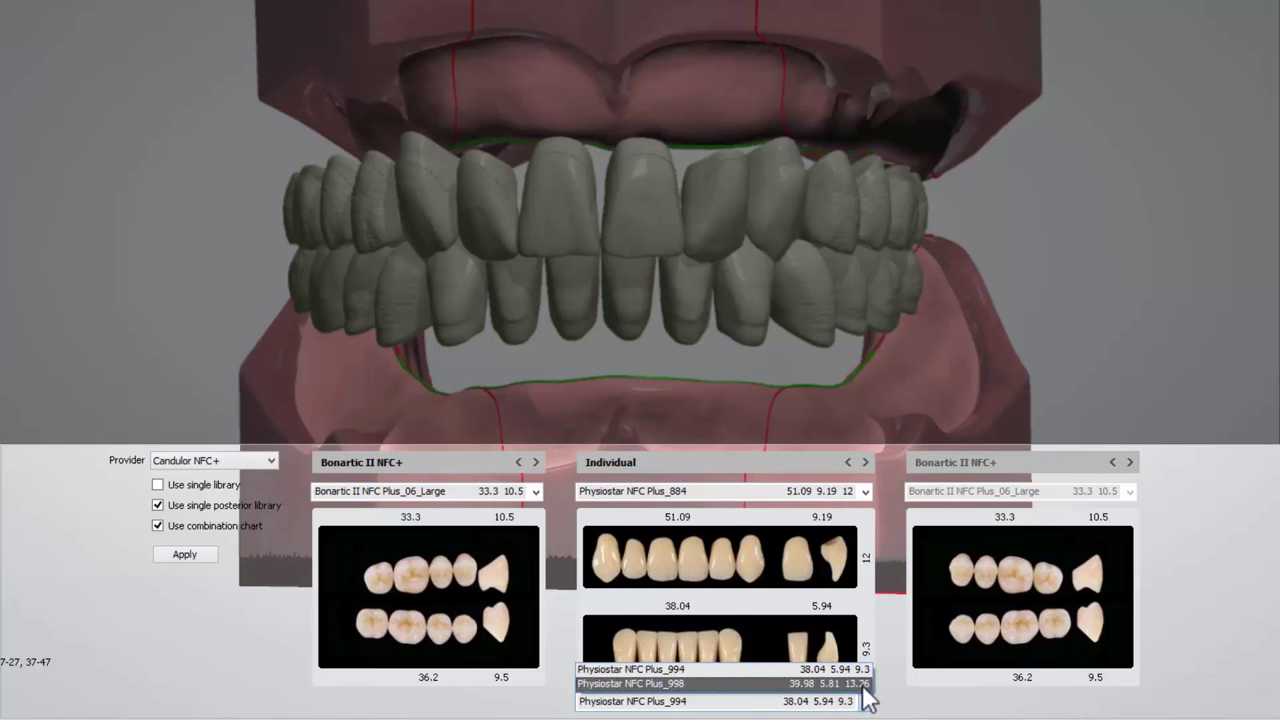
click(866, 690)
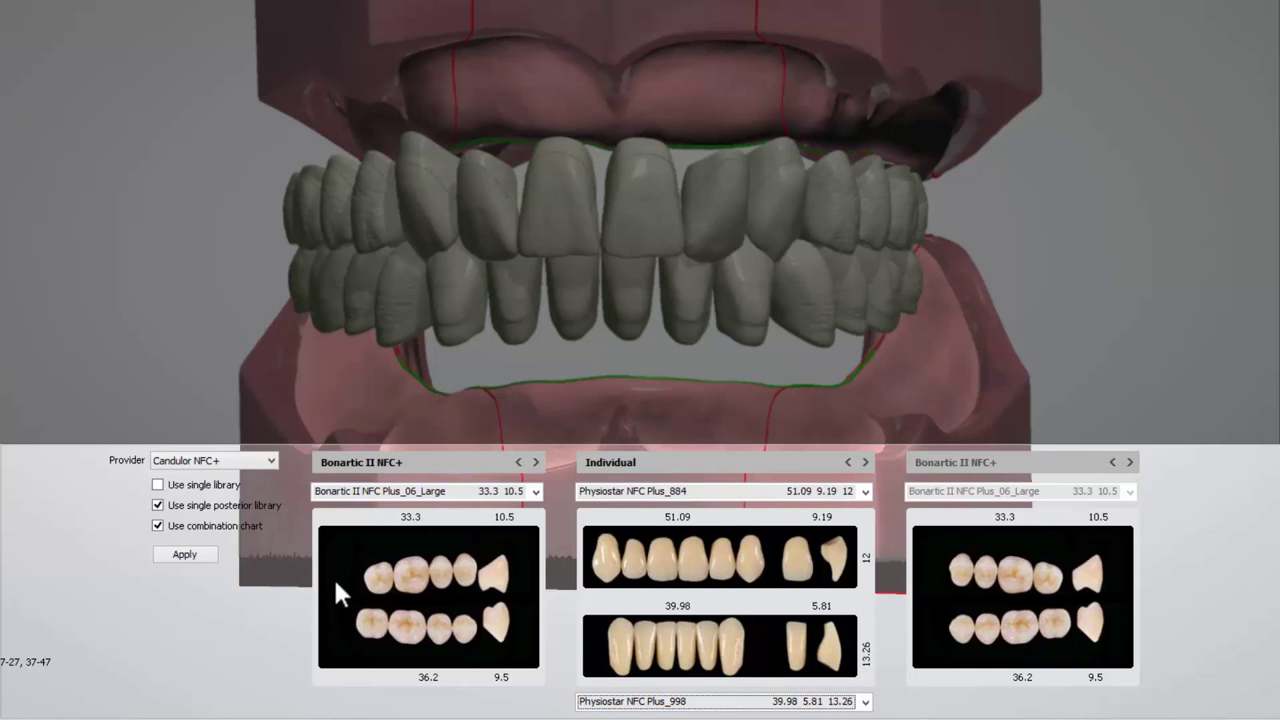
click(204, 558)
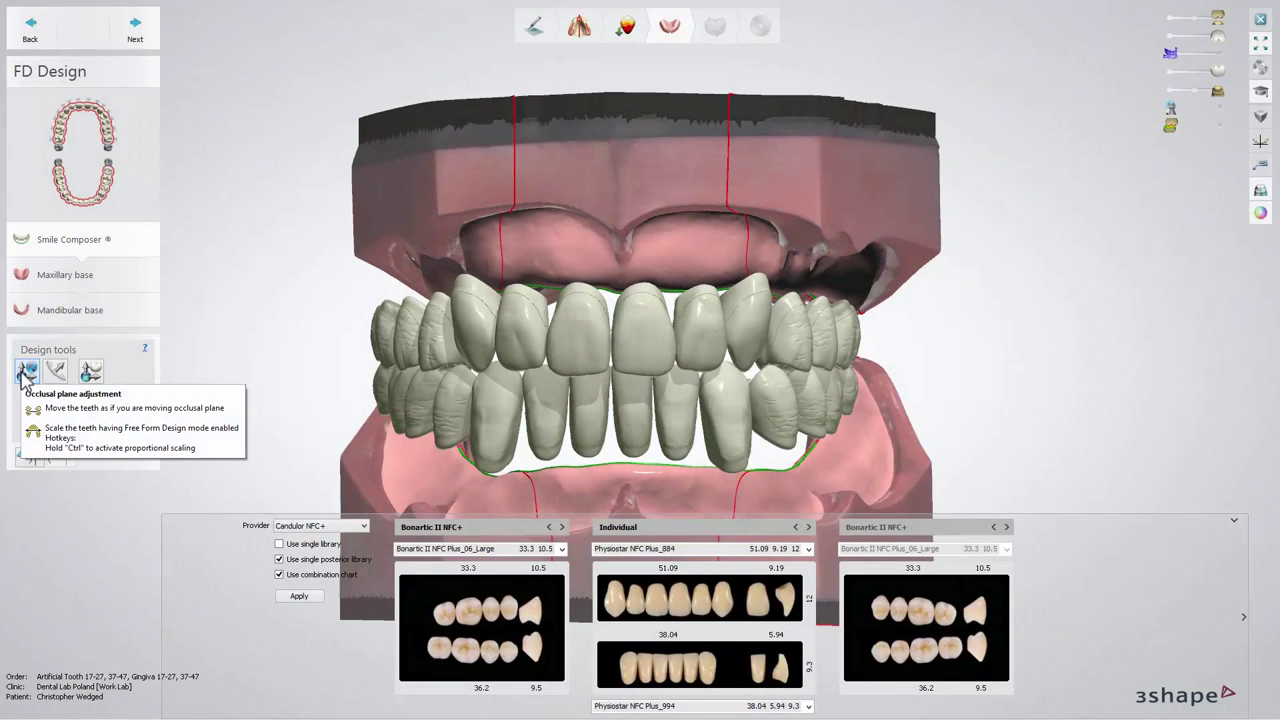
Widen the tooth arch, tilt it about 0.41°, shift it 1.31 mm, then enable symmetric mode.
click(24, 380)
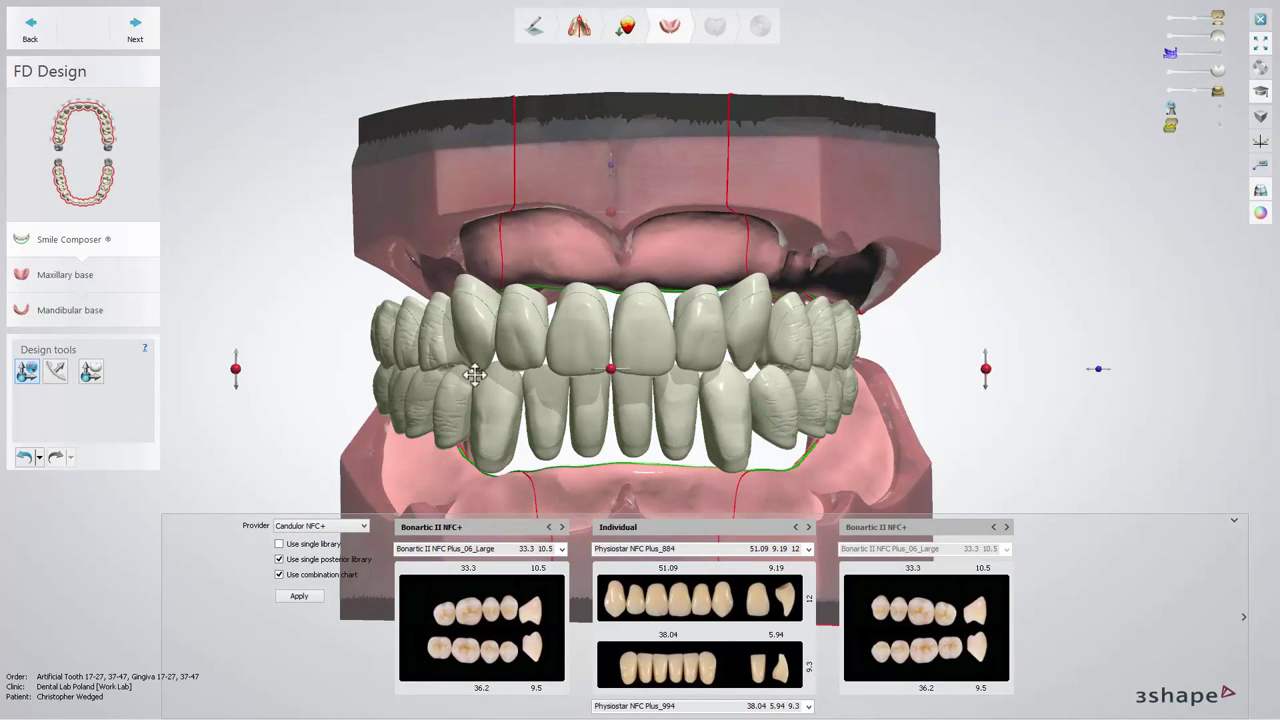
mouse_move(612, 369)
mouse_down()
mouse_move(569, 369)
mouse_move(587, 368)
mouse_up()
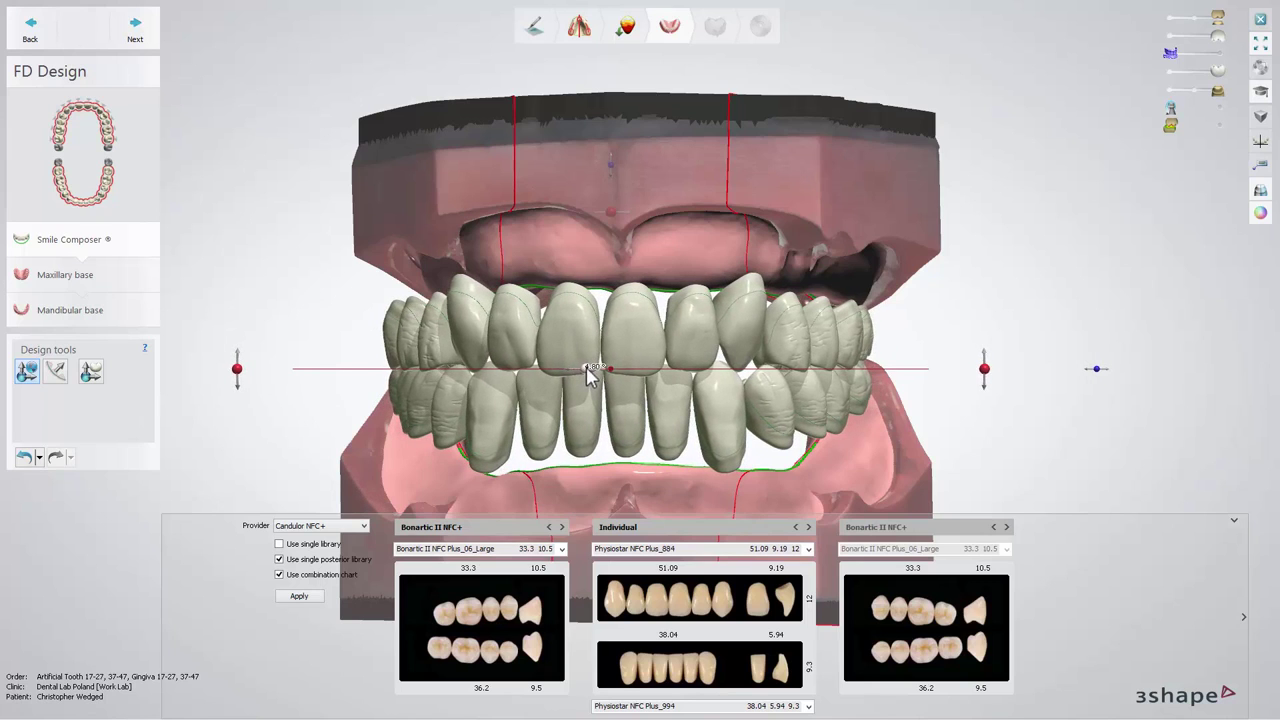
mouse_move(984, 368)
mouse_down()
mouse_move(987, 356)
mouse_move(986, 368)
mouse_up()
drag(1098, 366, 1106, 366)
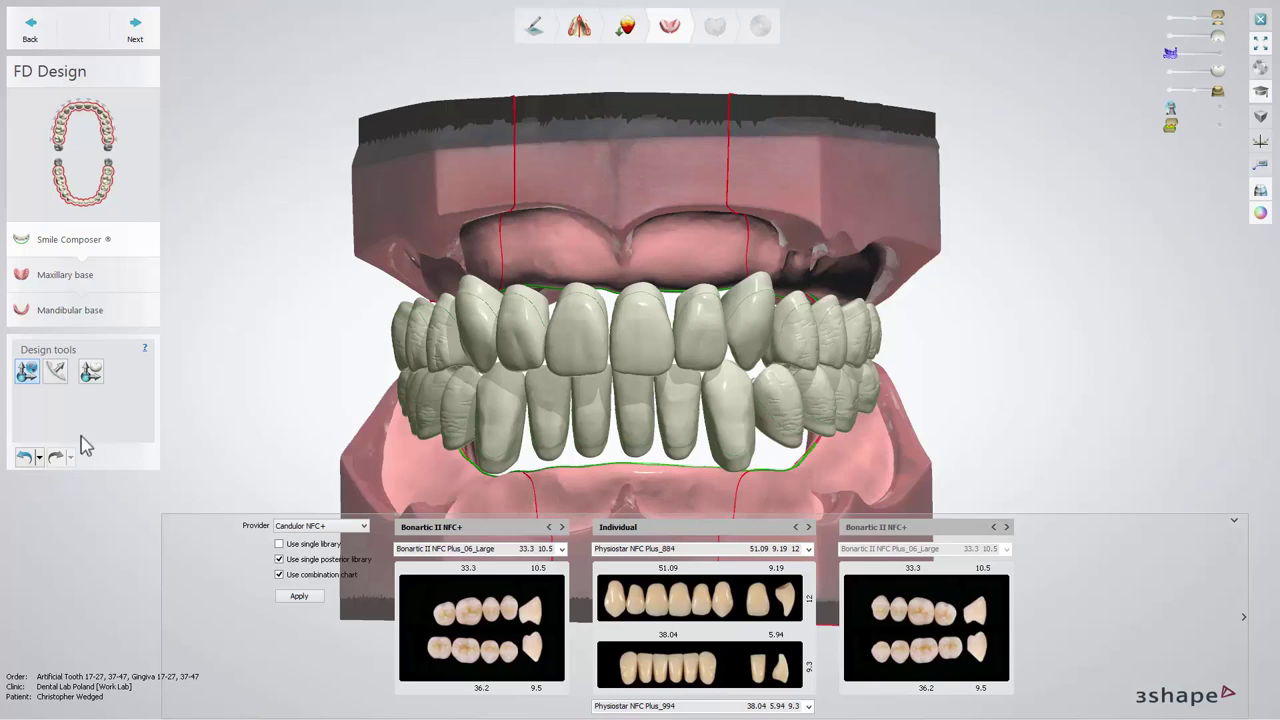
click(57, 376)
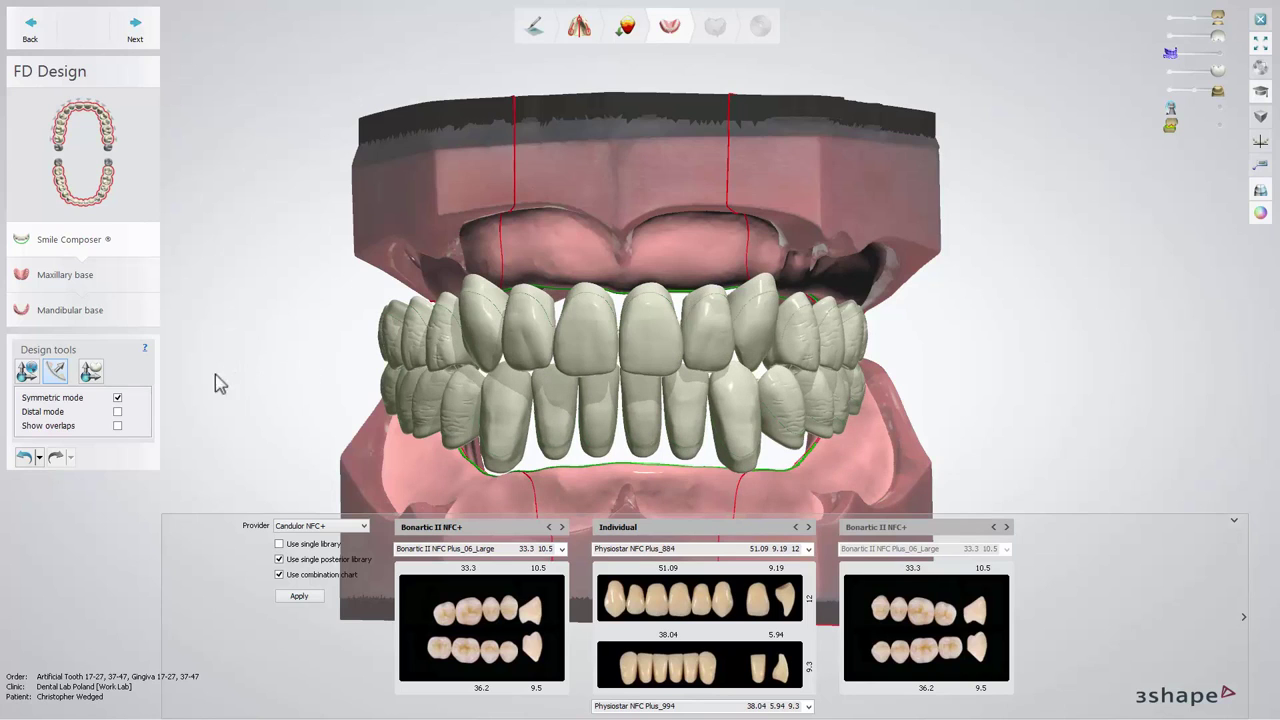
Lower the upper posterior teeth on both sides and read 3.37 mm overjet, 1.19 mm overbite.
right_drag(212, 415, 268, 415)
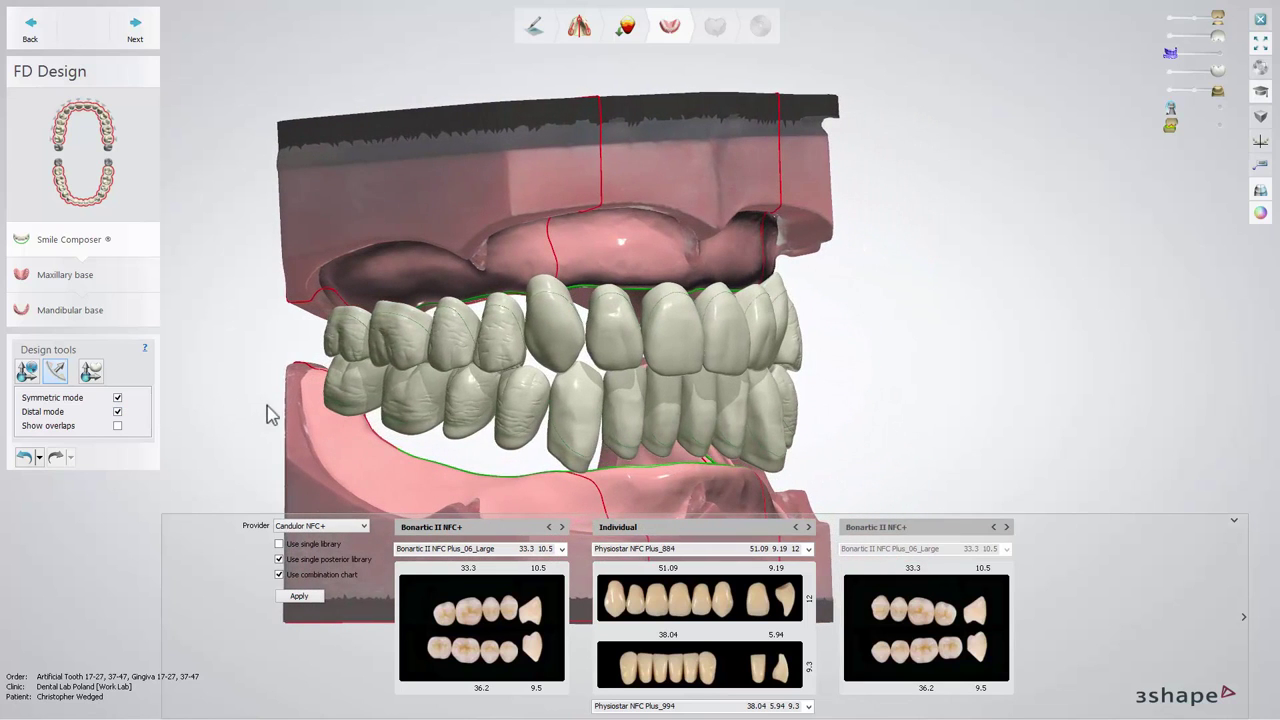
mouse_move(399, 370)
mouse_down()
mouse_move(397, 355)
mouse_move(403, 371)
mouse_up()
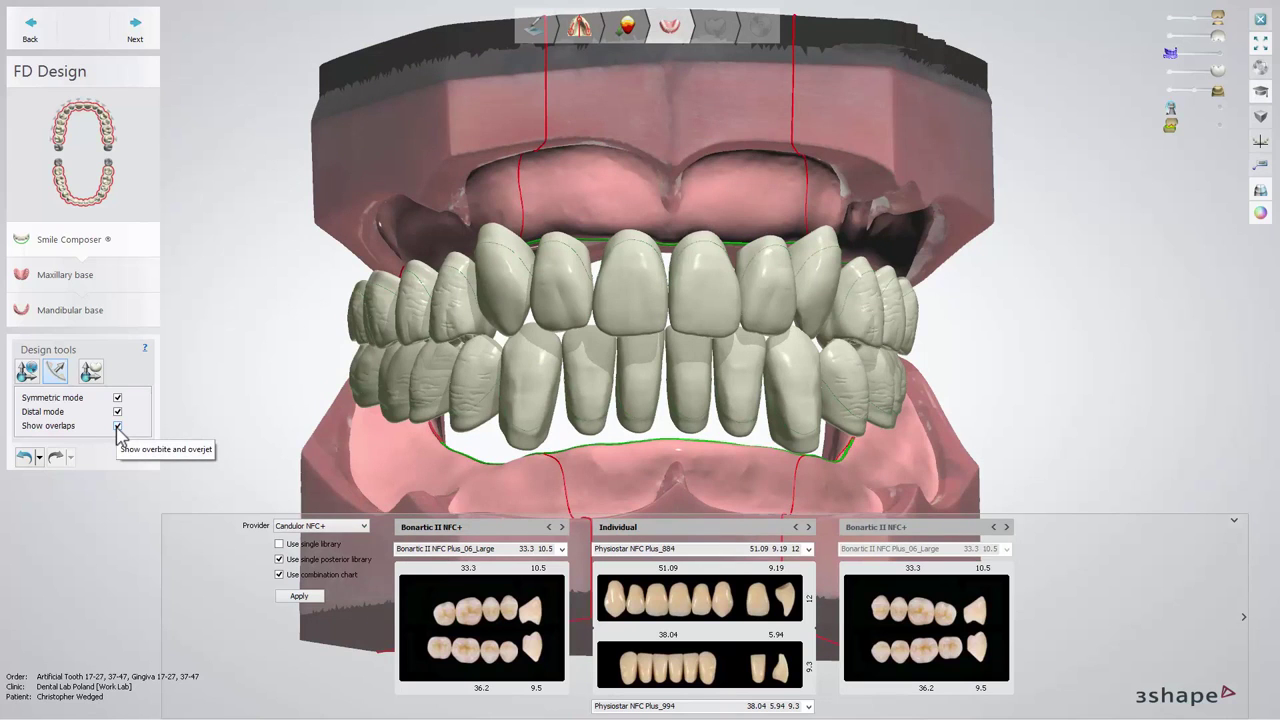
mouse_move(667, 332)
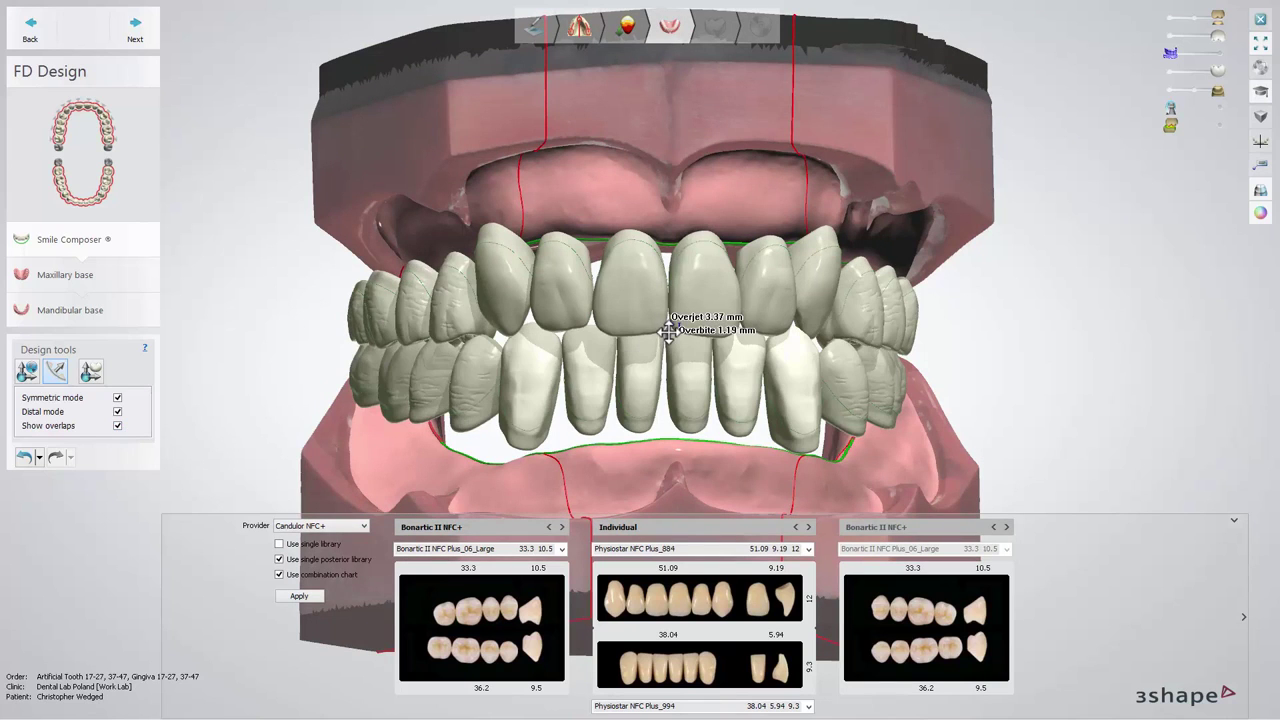
scroll(667, 332, up, 6)
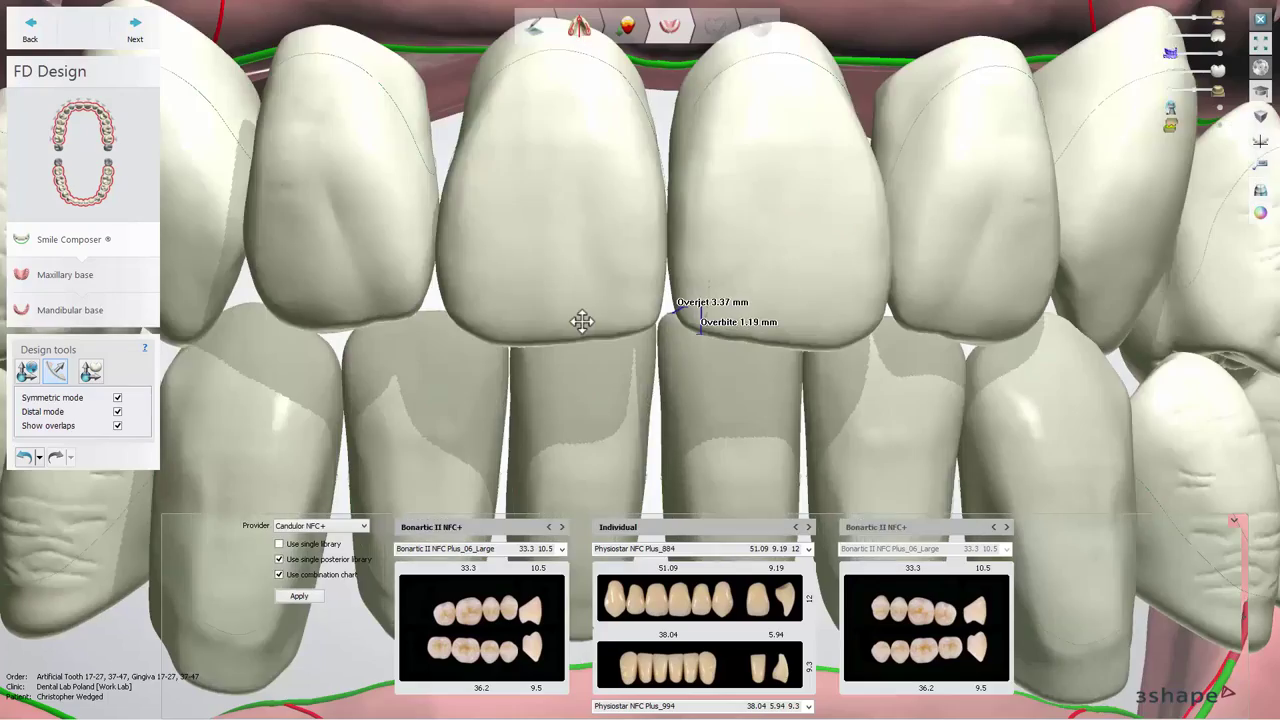
mouse_move(582, 321)
right_down()
mouse_move(639, 318)
mouse_move(634, 286)
mouse_move(583, 323)
right_up()
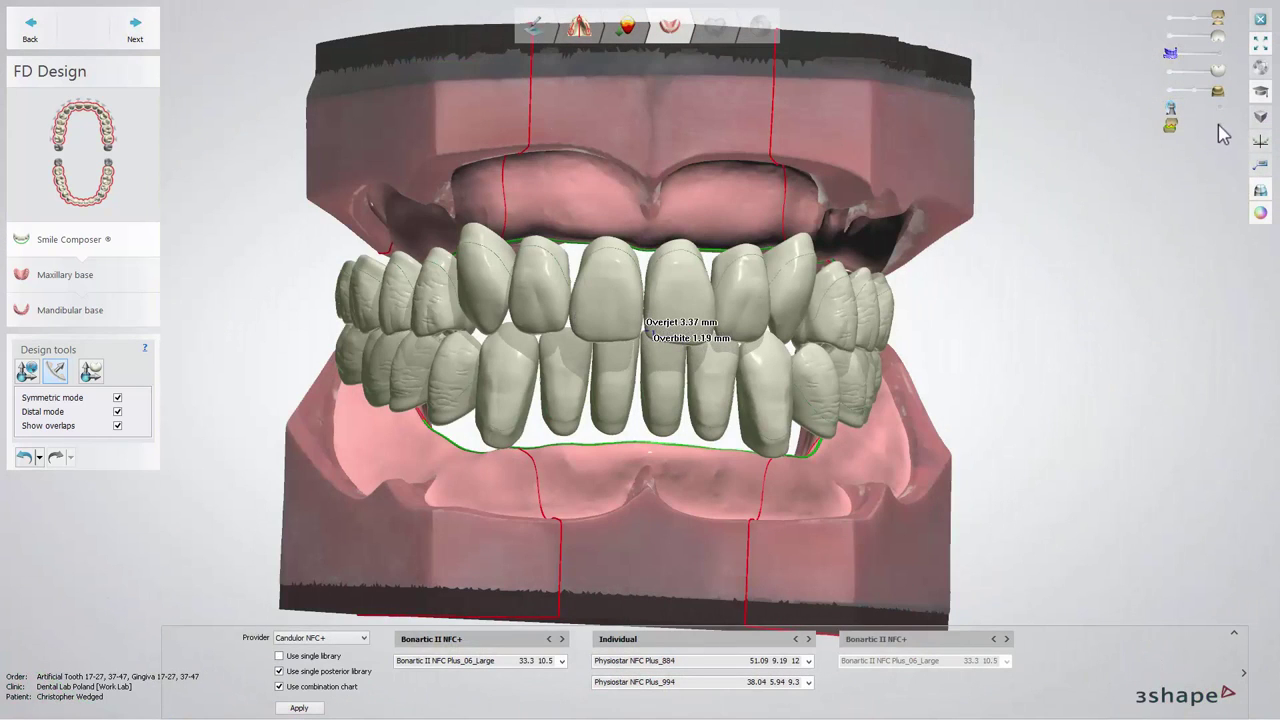
Turn on the occlusion map, hide the upper jaw and teeth, and view the lower arch occlusally.
click(1260, 140)
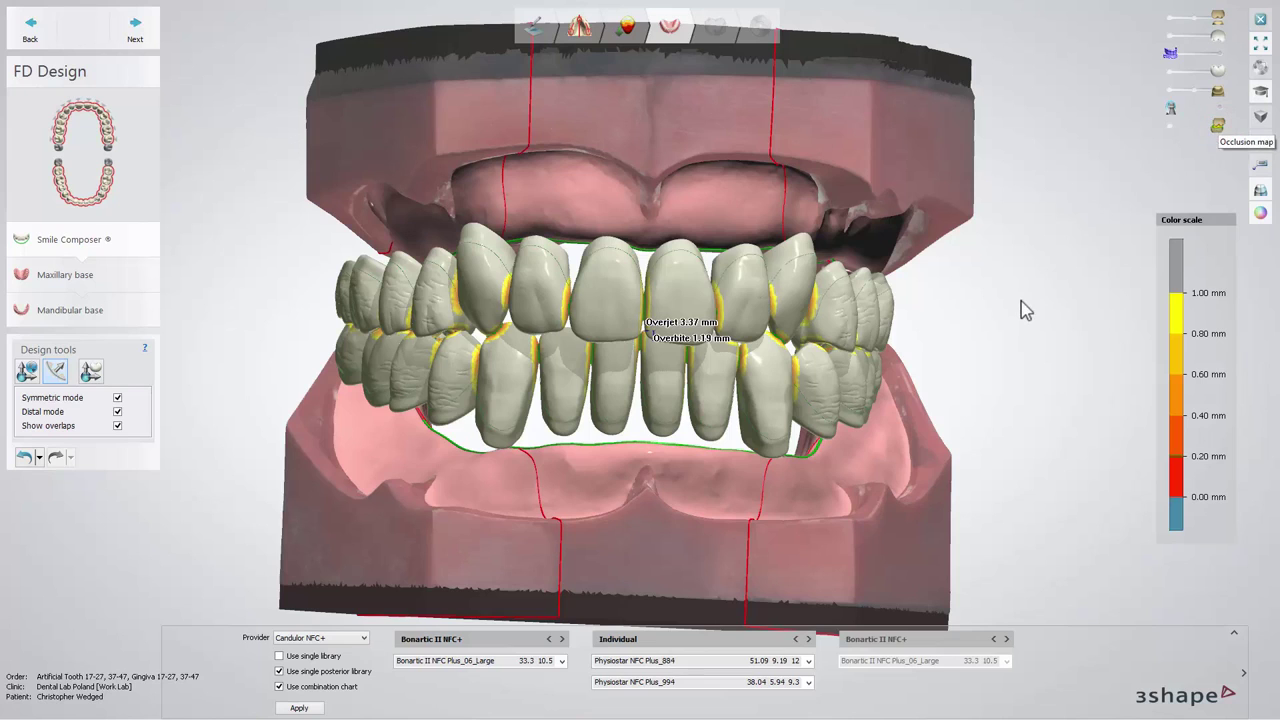
mouse_move(1023, 309)
right_down()
mouse_move(955, 312)
mouse_move(1037, 309)
mouse_move(1027, 313)
right_up()
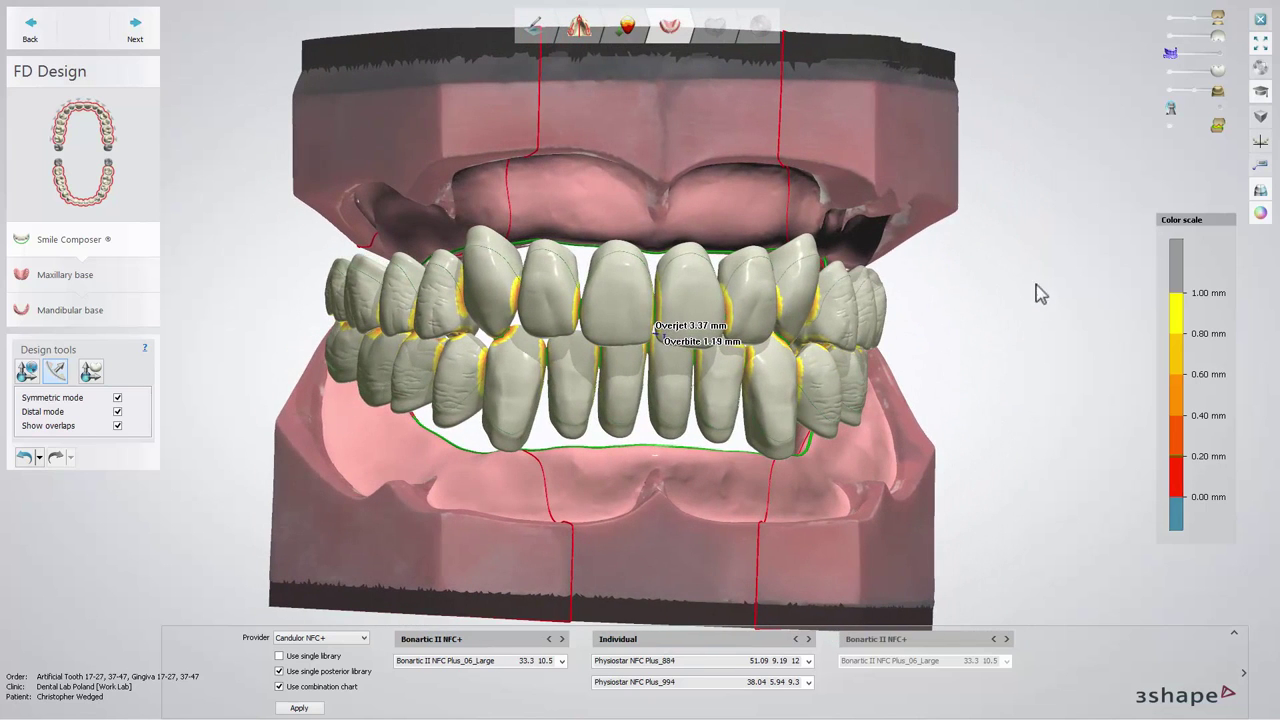
click(1171, 20)
click(1171, 40)
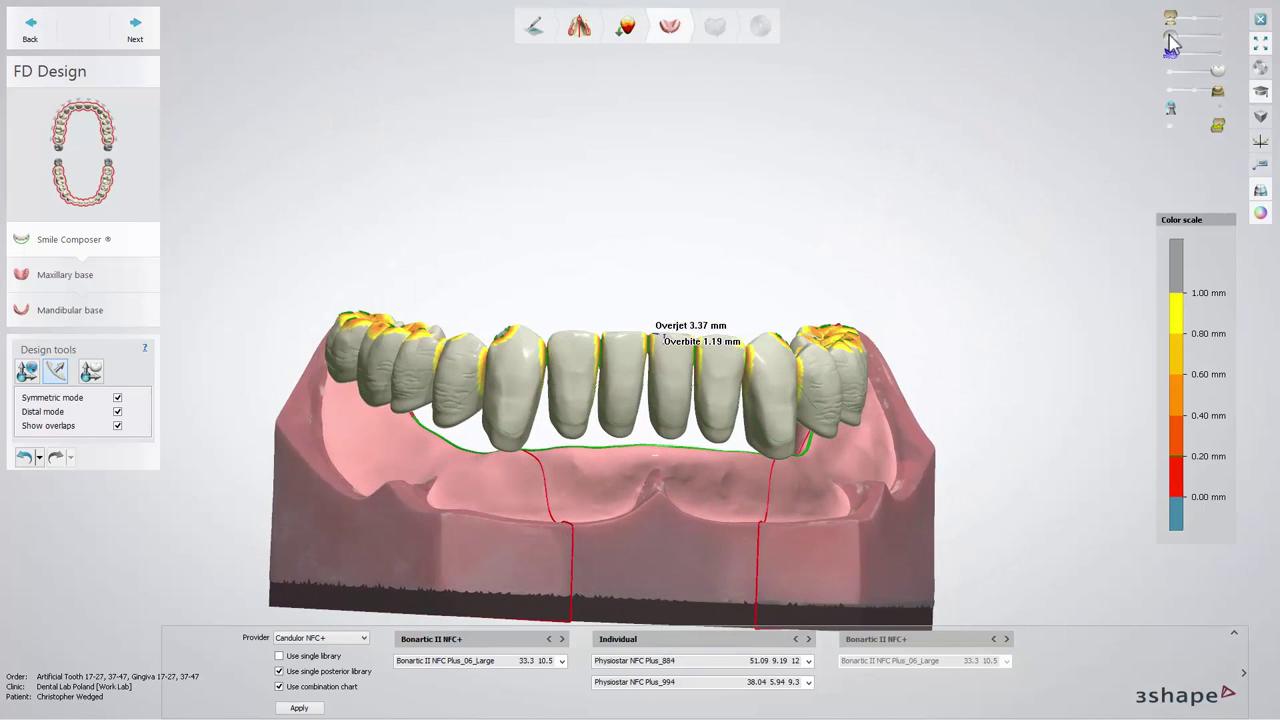
right_drag(1035, 137, 1025, 287)
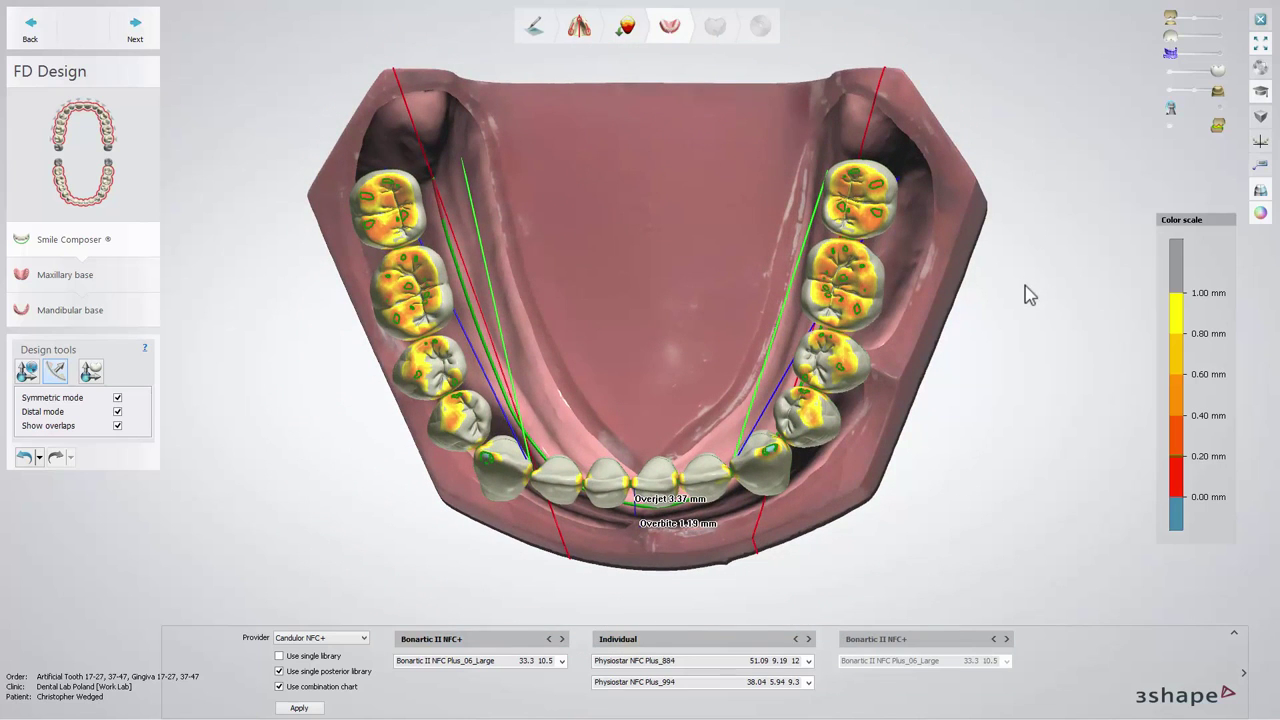
click(1171, 76)
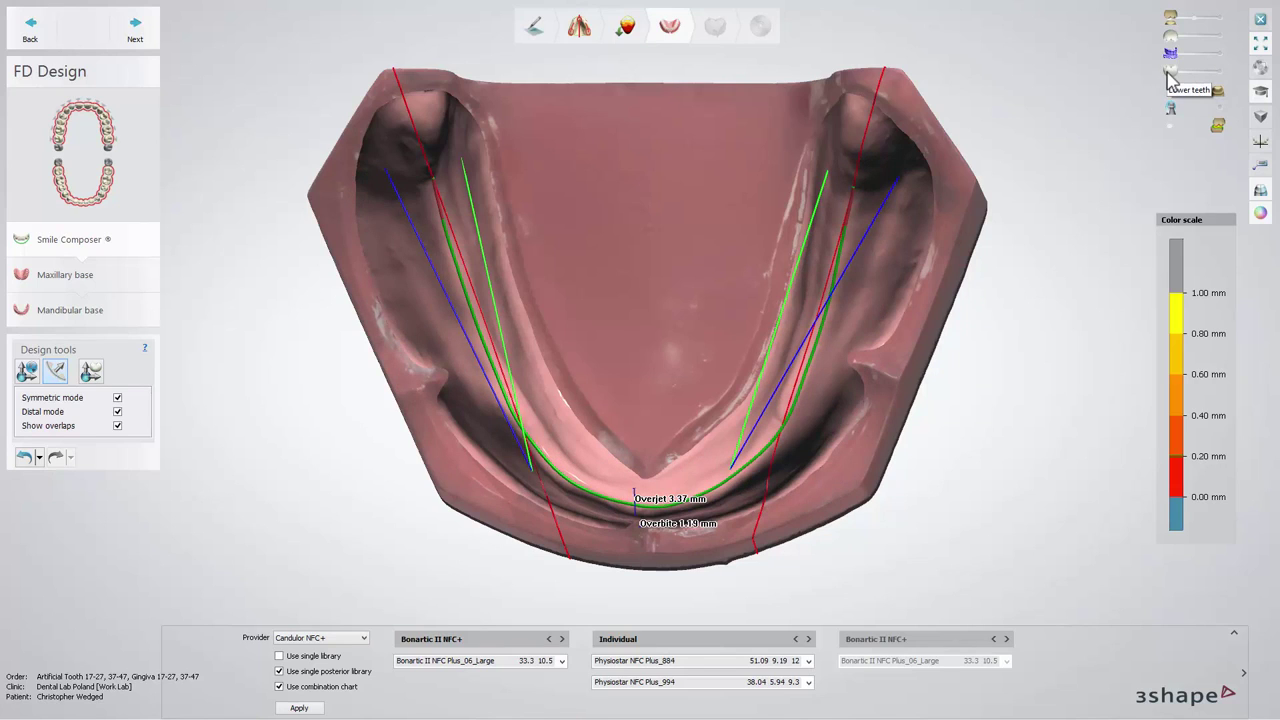
click(1219, 74)
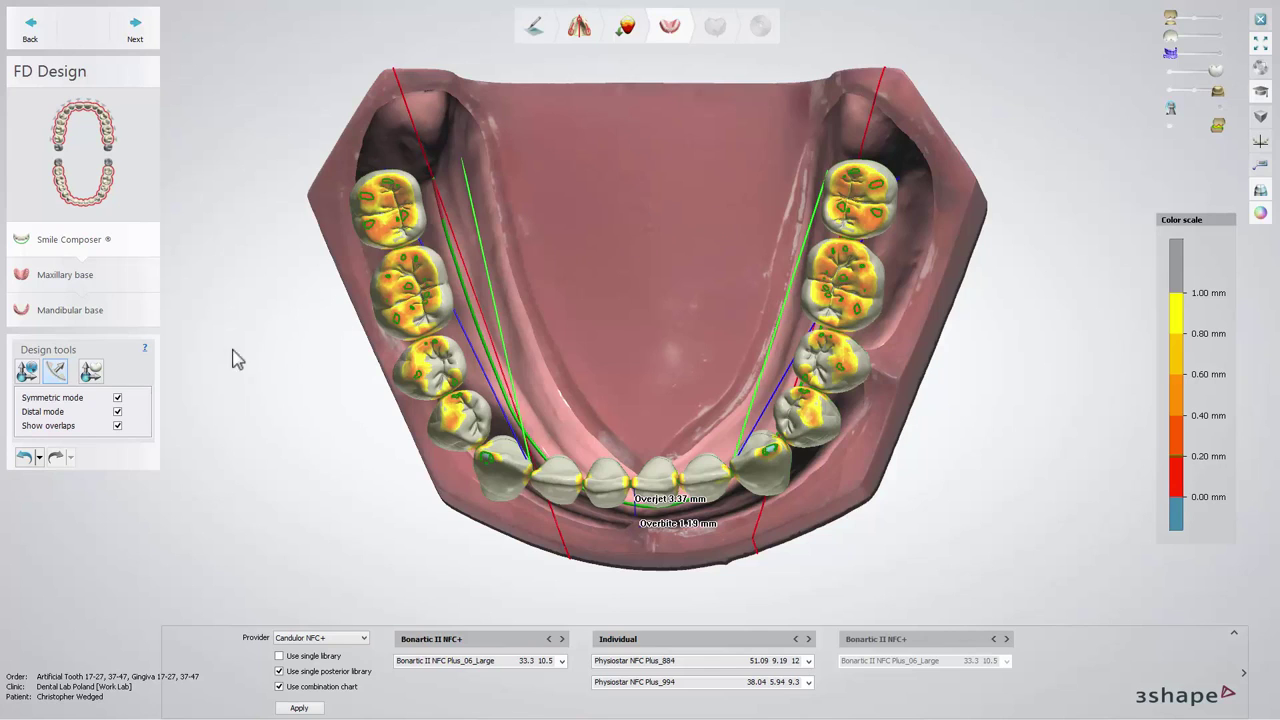
Shift a lower canine slightly with individual transformation, then advance to the Maxillary base step.
click(92, 373)
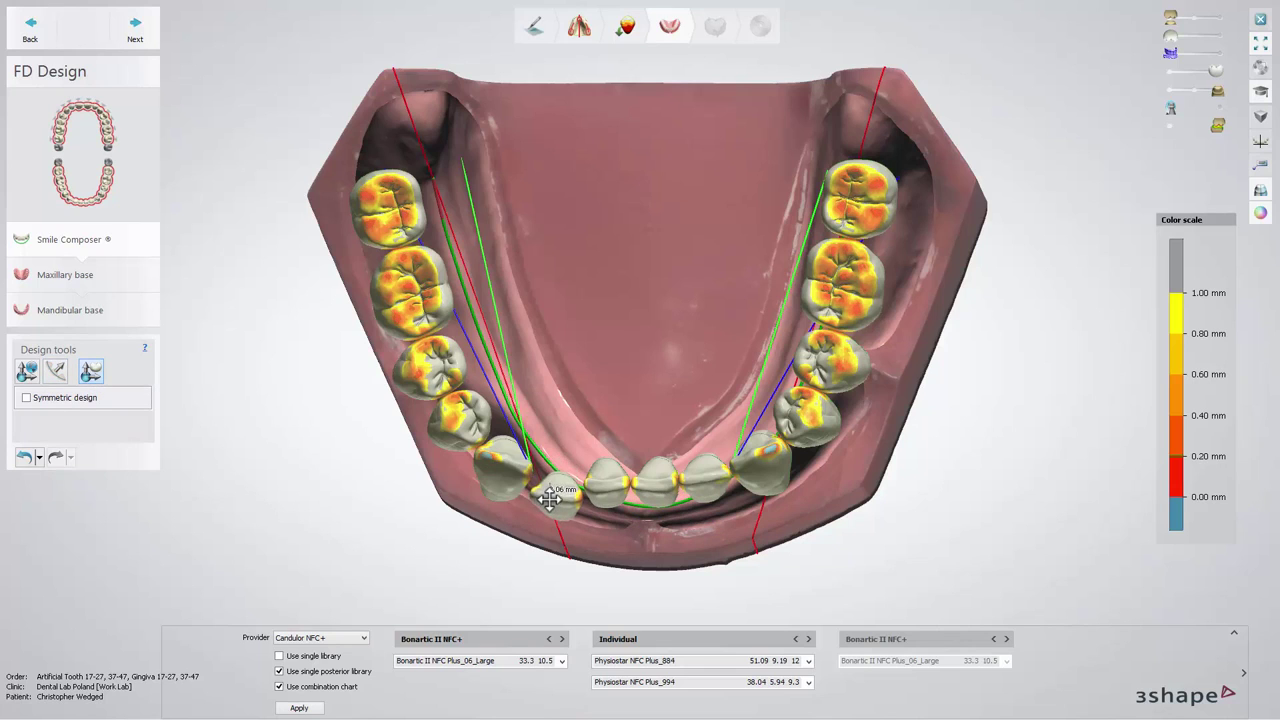
drag(503, 451, 520, 478)
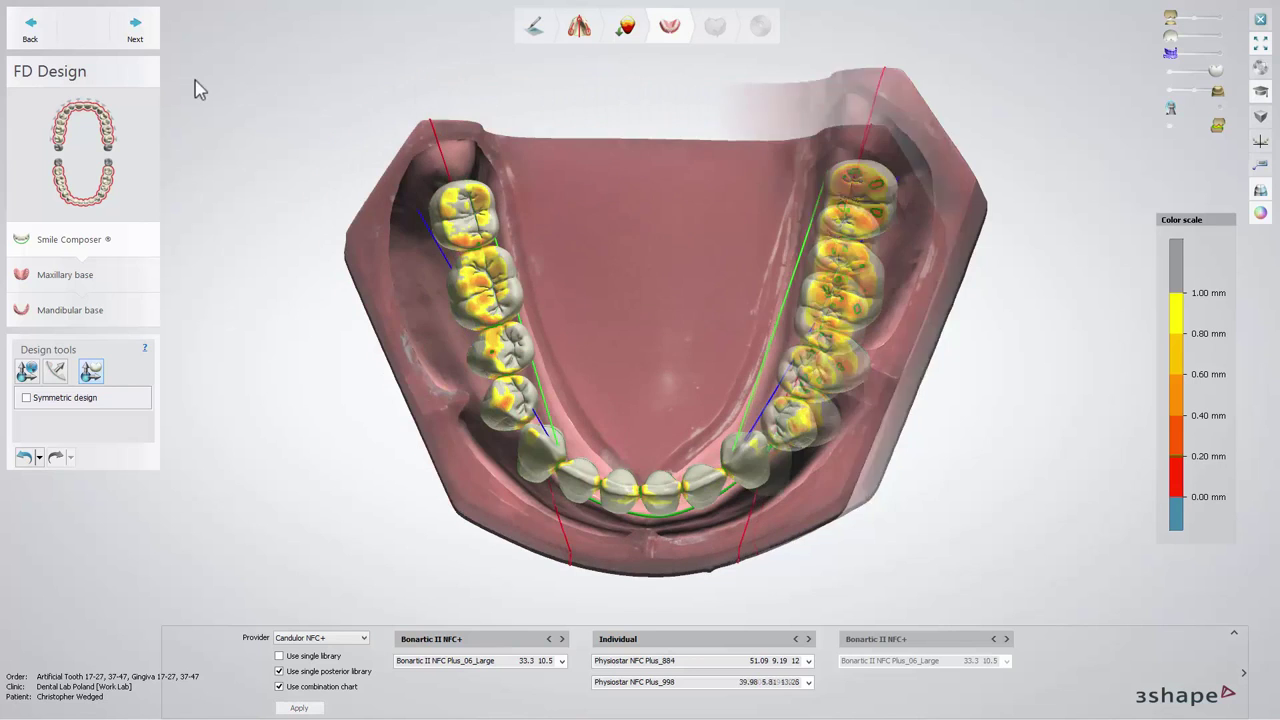
click(148, 42)
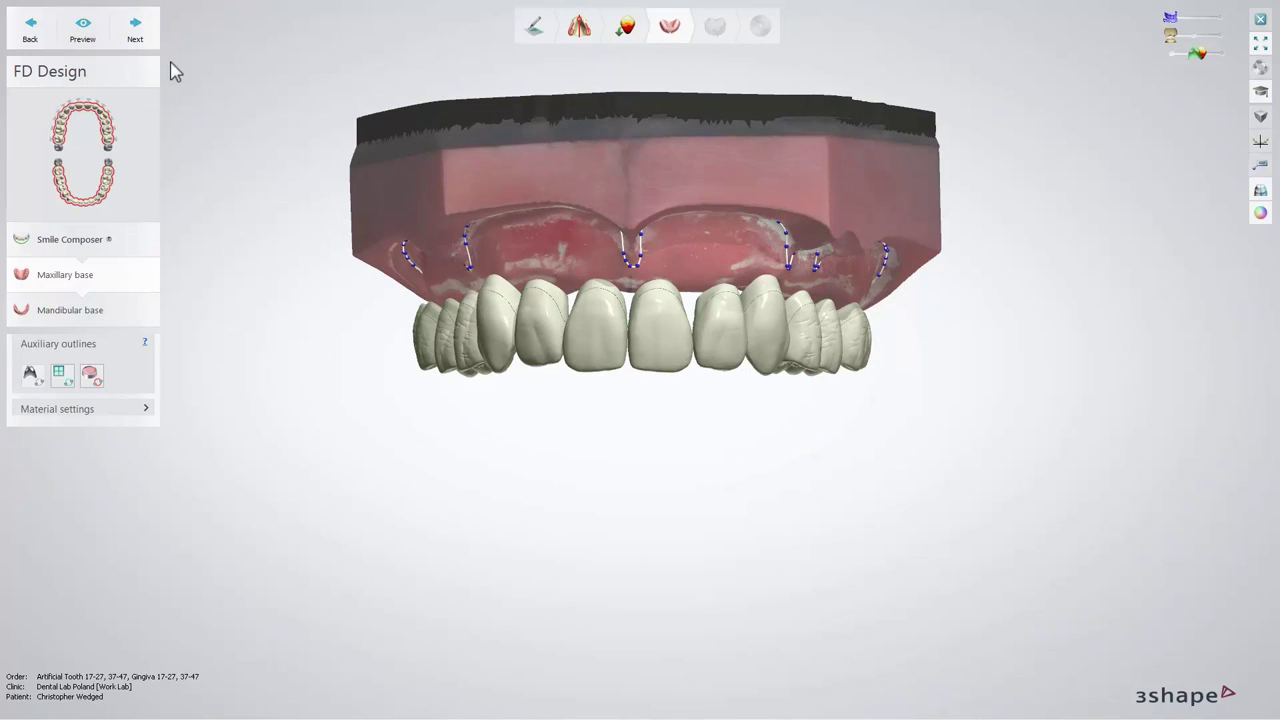
Check the base material settings and preview the upper and lower pink denture bases.
click(148, 410)
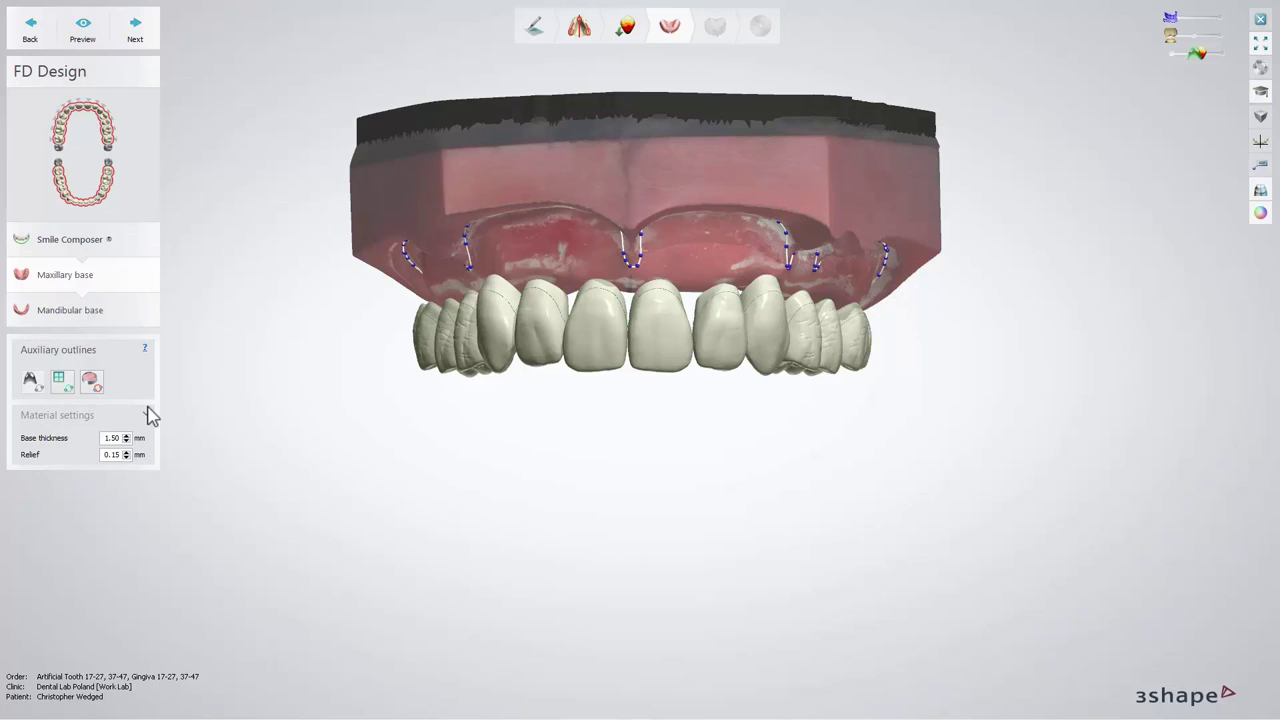
click(147, 415)
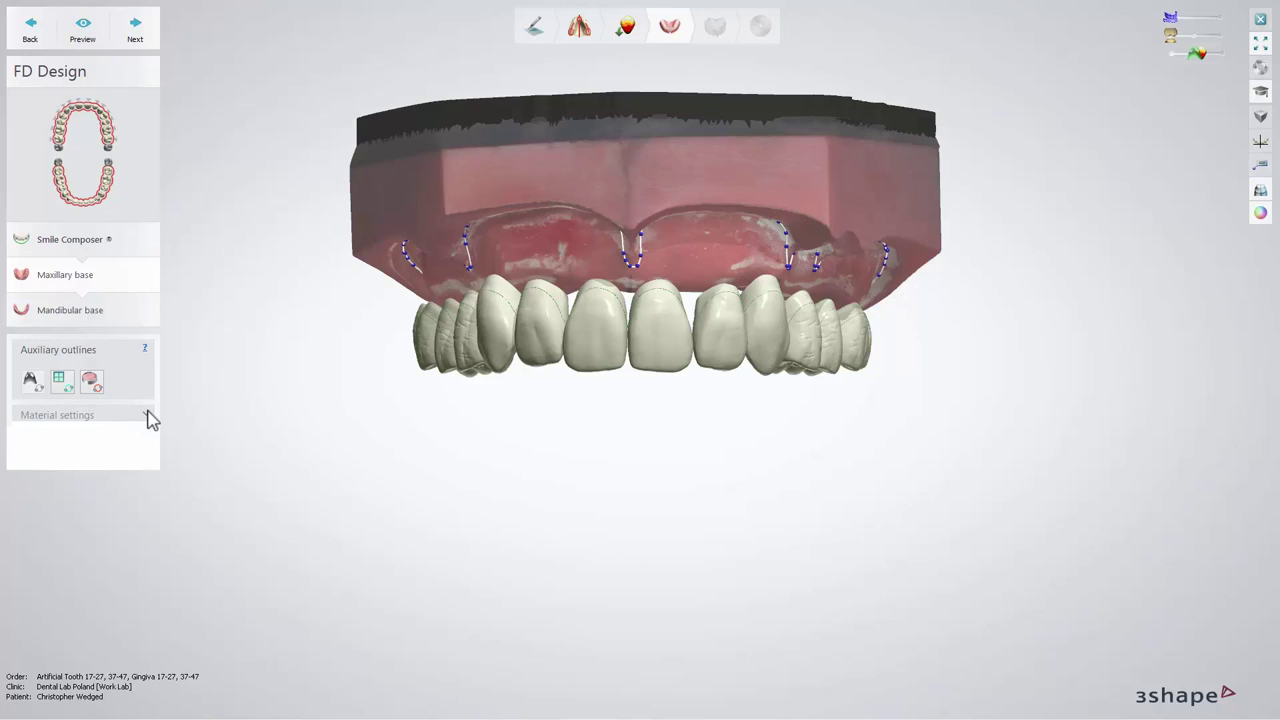
click(98, 39)
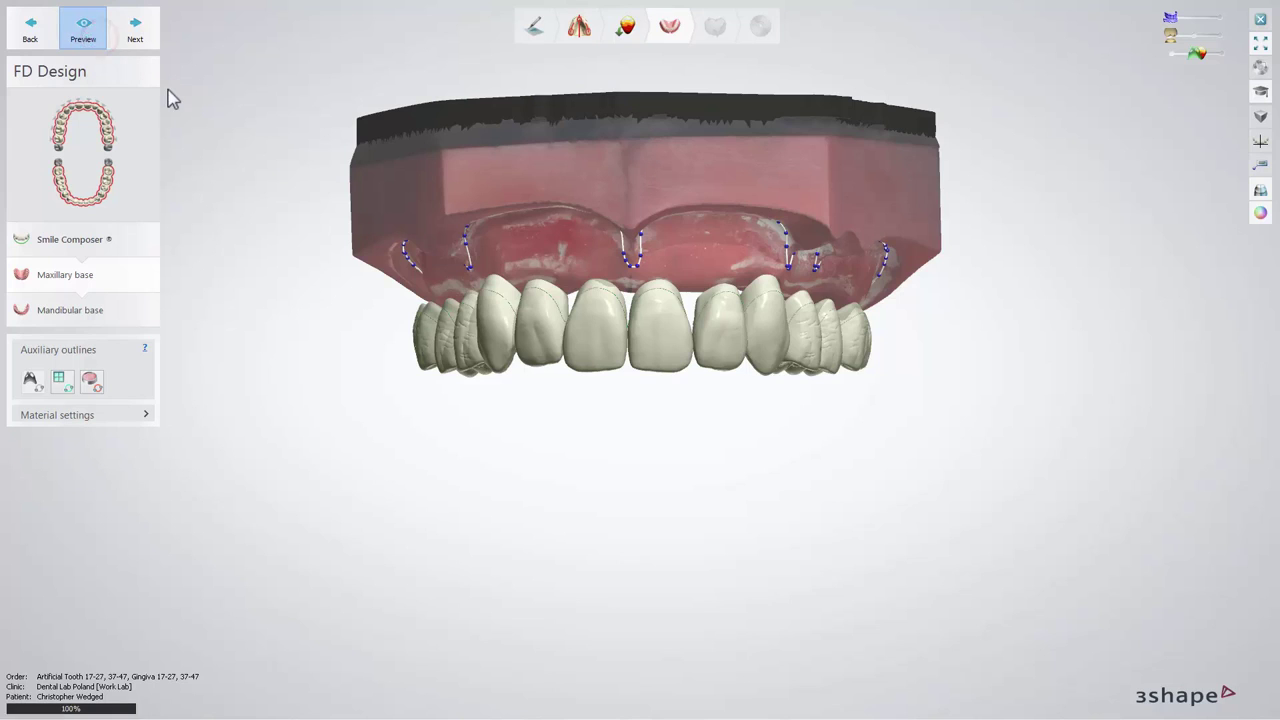
click(150, 44)
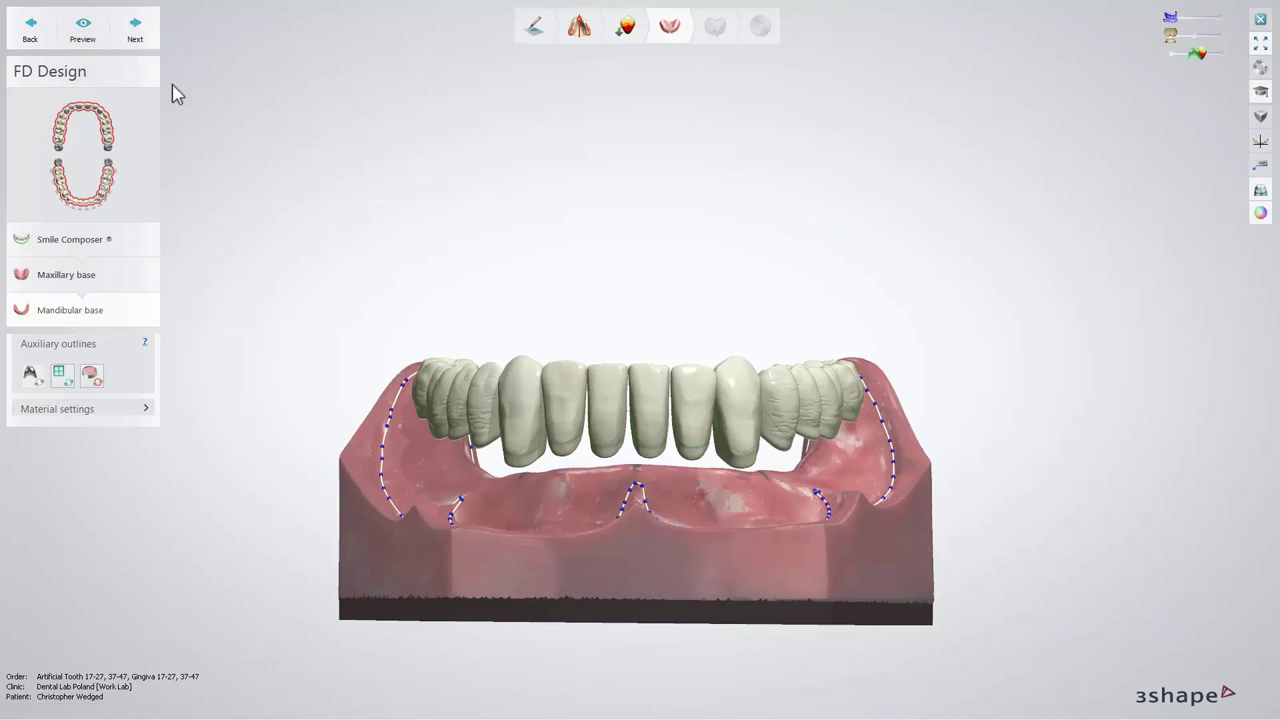
click(91, 42)
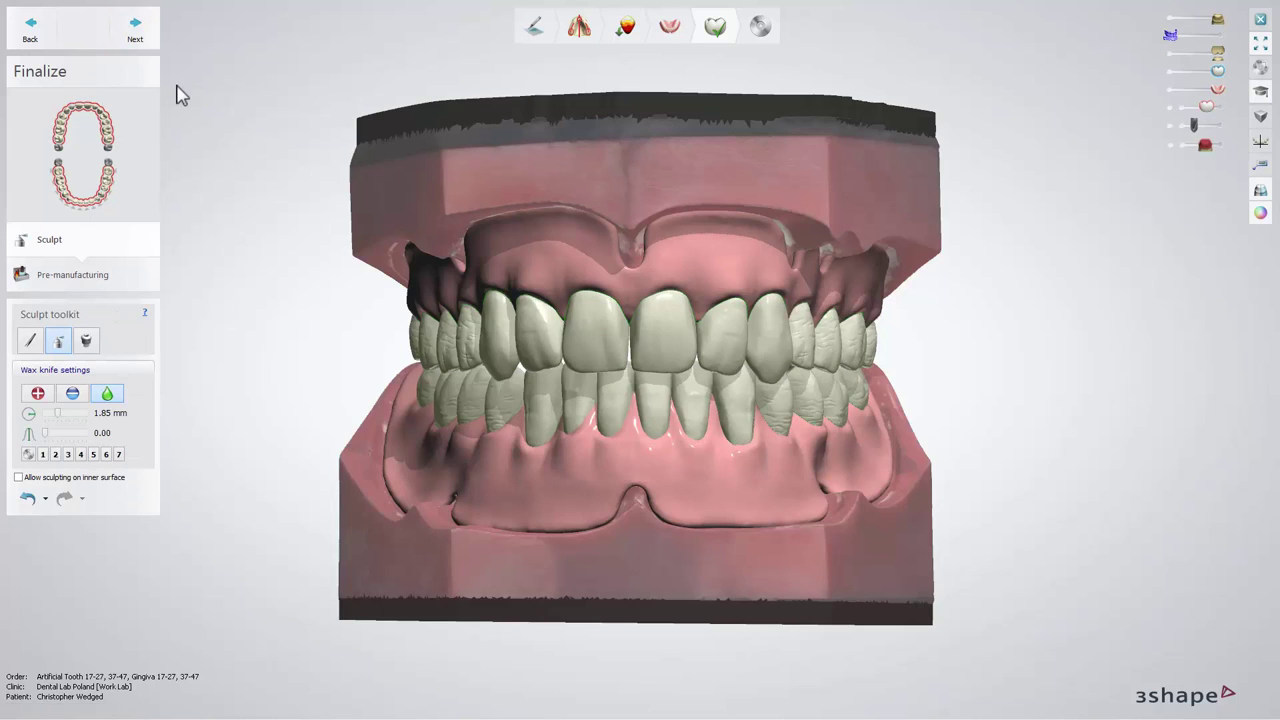
Try the Morphing and Wax knife sculpt tools, then advance to Pre-manufacturing.
click(31, 341)
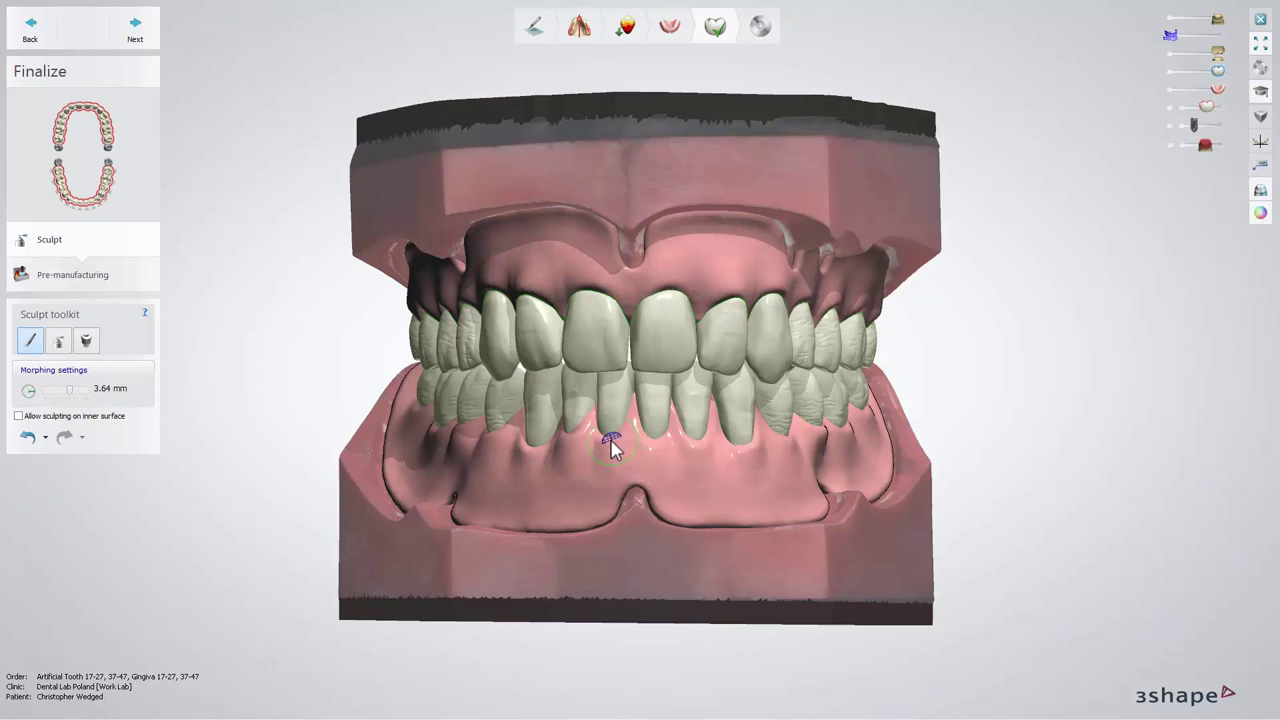
key(2)
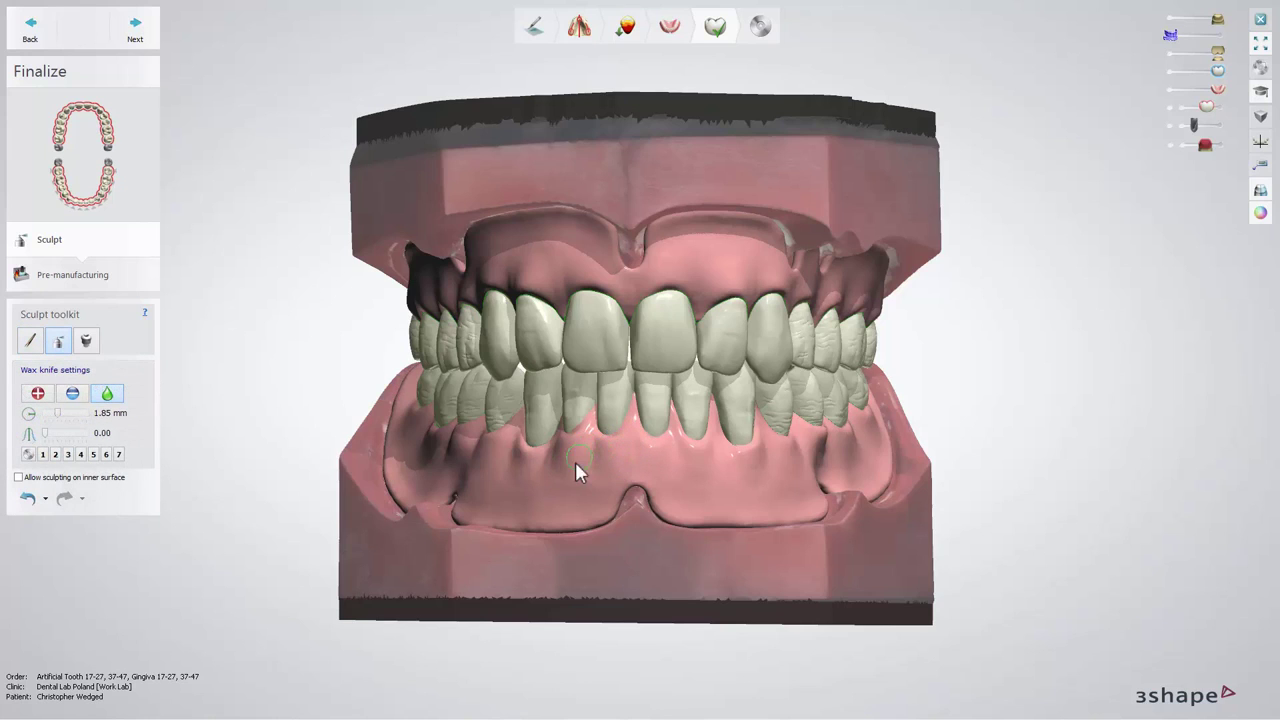
click(155, 36)
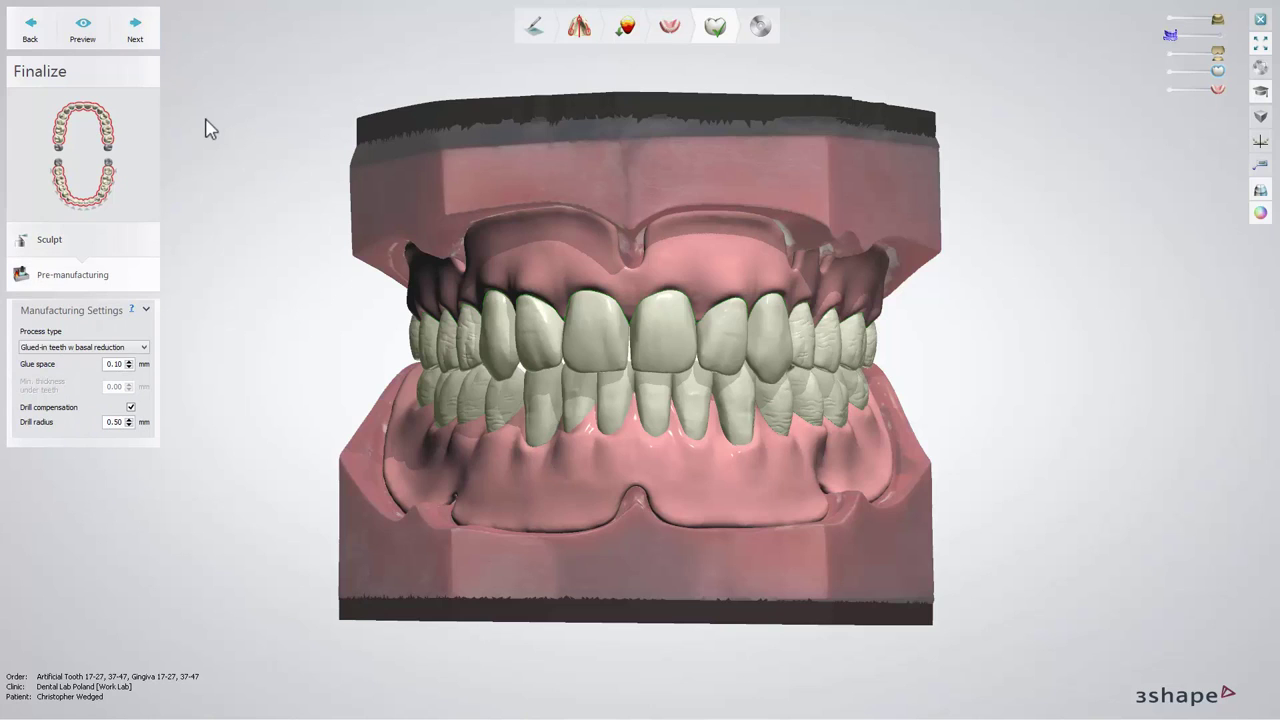
Keep the 'Glued-in teeth w basal reduction' process type and preview the dentures.
click(145, 349)
click(146, 349)
click(93, 45)
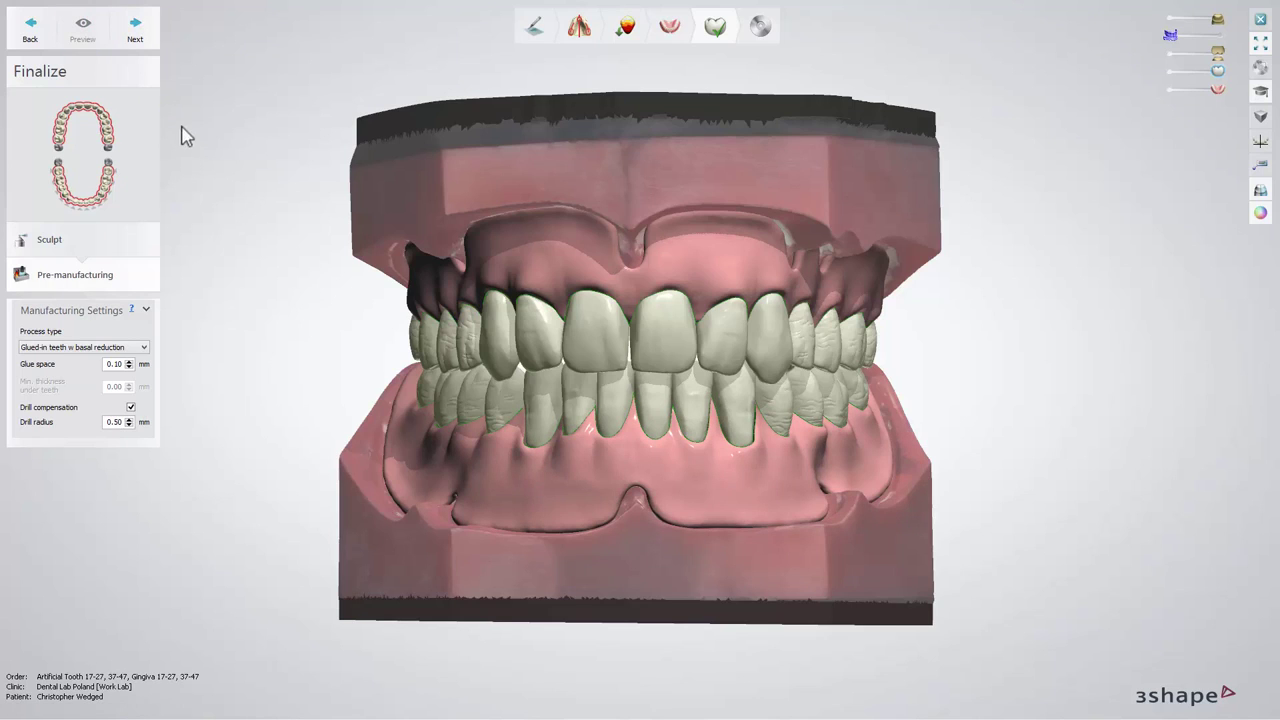
Finish the design and save it so all four order elements are complete.
click(138, 30)
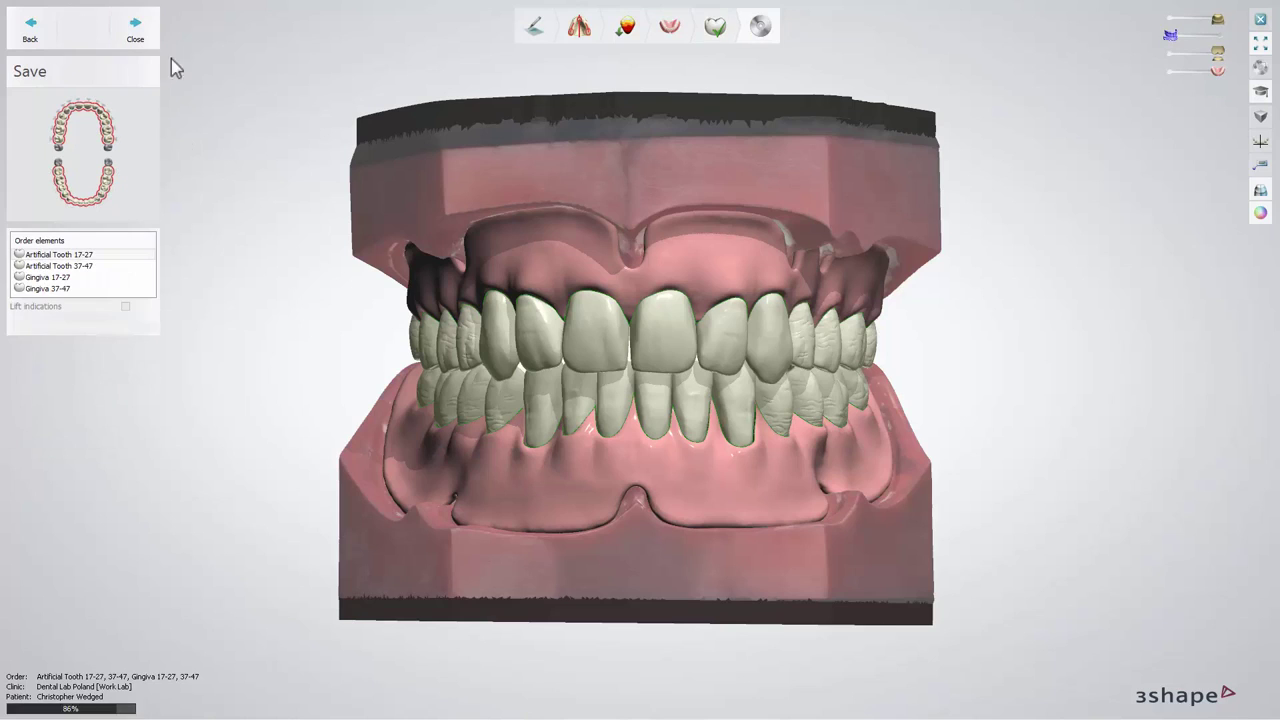